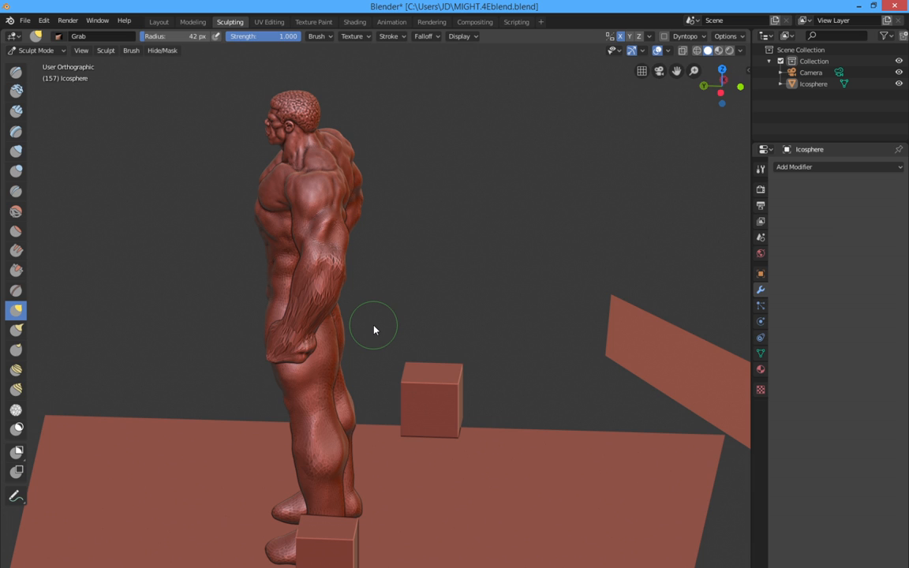
Step: Set the Grab brush radius to 364 px for working on the standing muscular figure
mouse_move(374, 328)
middle_mouse_down("ctrl")
mouse_move(367, 273)
mouse_move(353, 281)
mouse_move(417, 485)
mouse_move(483, 454)
mouse_move(381, 487)
mouse_move(435, 440)
mouse_move(461, 437)
middle_mouse_up("ctrl")
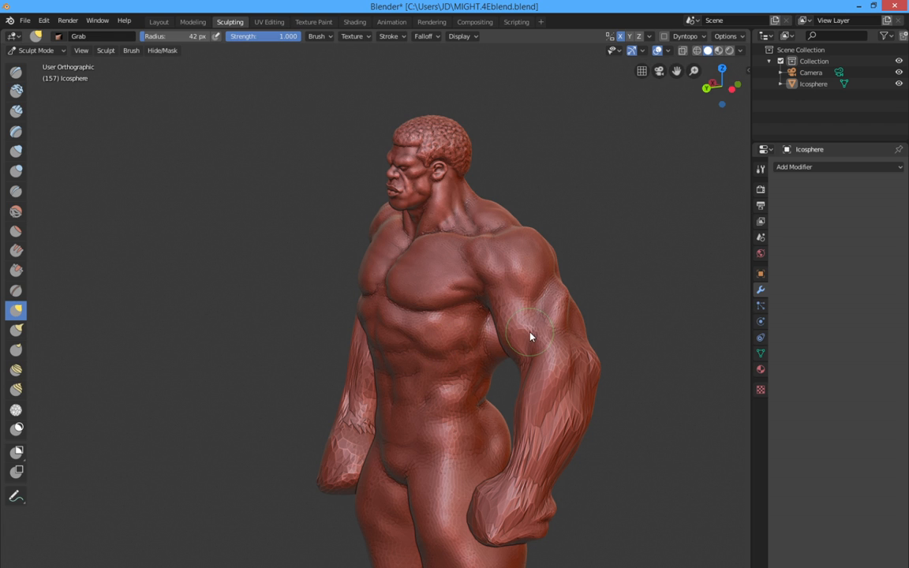
middle_click_drag(532, 335, 423, 410)
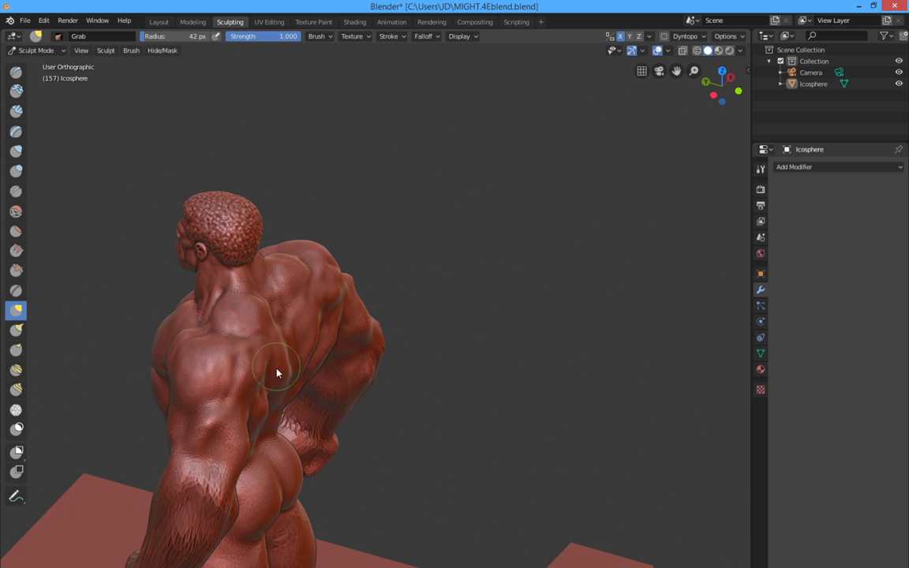
middle_click_drag(276, 401, 328, 333)
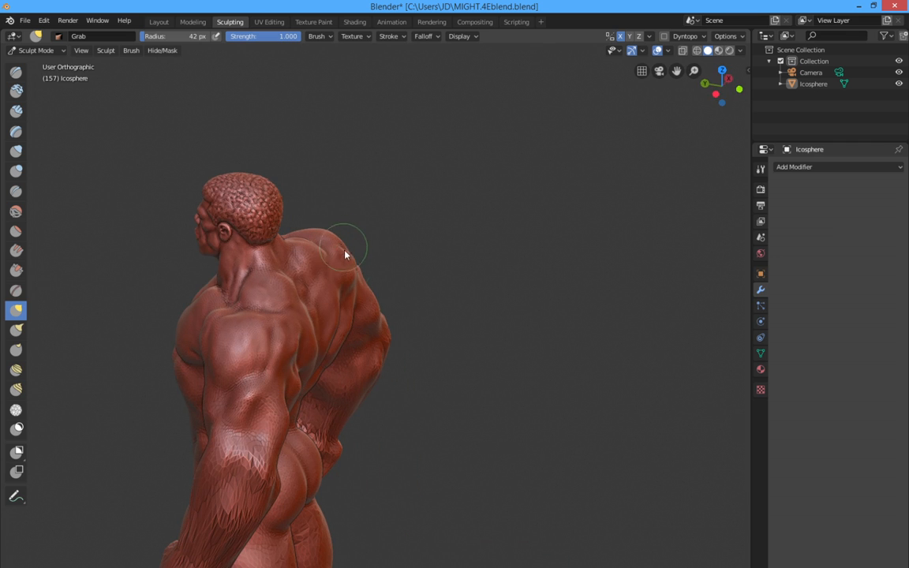
mouse_move(298, 424)
middle_mouse_down()
mouse_move(341, 430)
mouse_move(176, 385)
middle_mouse_up()
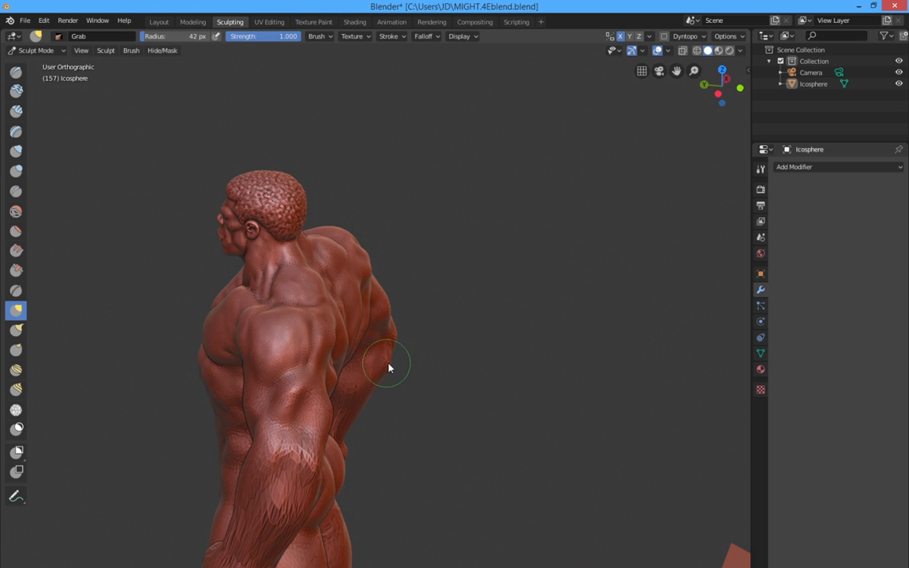
right_click(437, 365)
left_click_drag(438, 365, 464, 365)
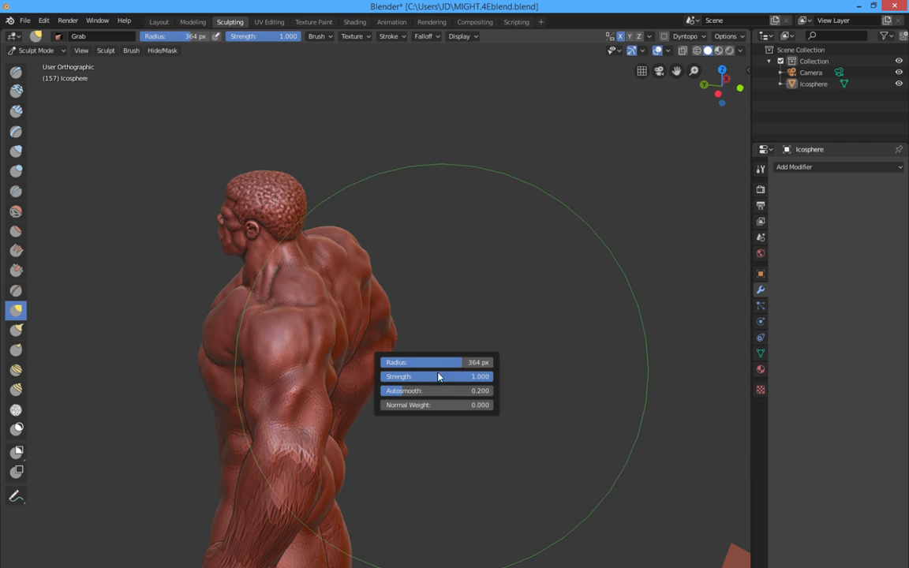
Step: Switch to the other Blender window, which has MIGHT.3ablend.blend open
middle_click_drag(308, 446, 314, 483)
mouse_move(408, 567)
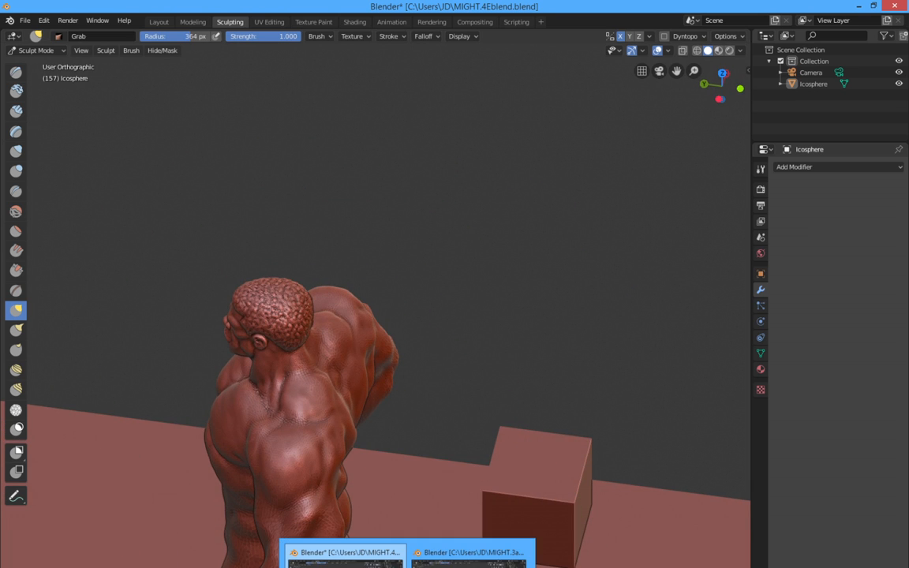
left_click(458, 565)
Step: Examine this version of the muscular figure from the back and the front, up close and at full length
mouse_move(431, 431)
middle_mouse_down()
mouse_move(435, 484)
mouse_move(433, 398)
mouse_move(441, 426)
mouse_move(438, 400)
mouse_move(451, 376)
mouse_move(389, 368)
middle_mouse_up()
scroll(435, 466, "up", 3)
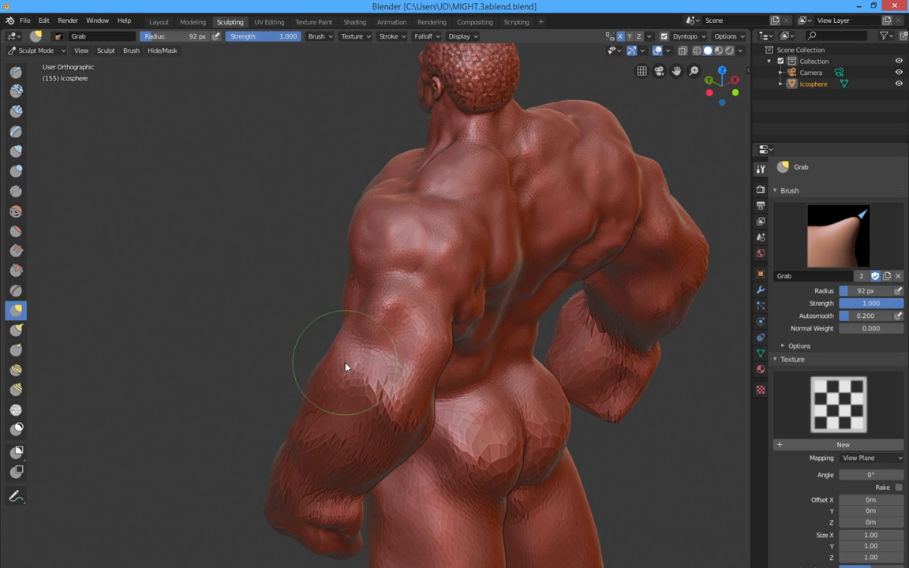
mouse_move(347, 367)
middle_mouse_down()
mouse_move(430, 387)
mouse_move(508, 329)
middle_mouse_up()
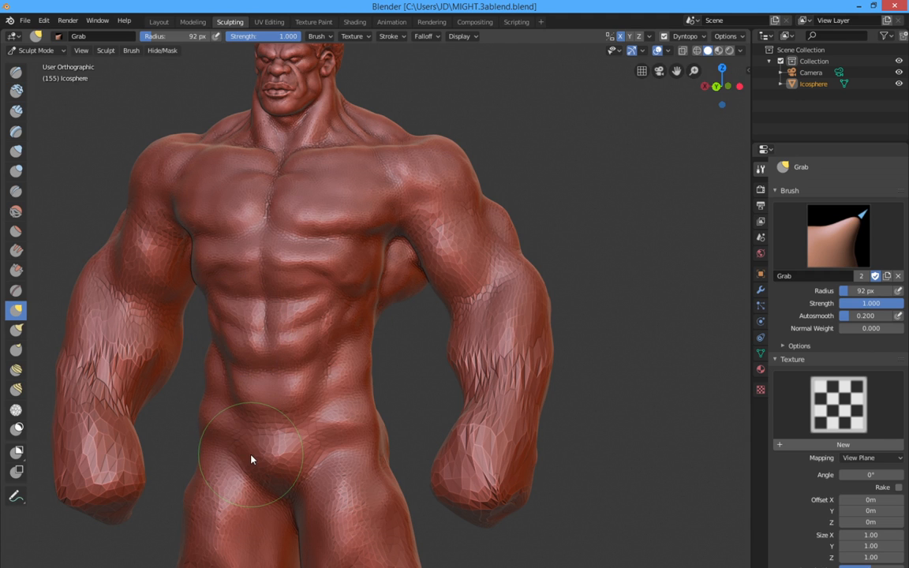
middle_click_drag(253, 465, 296, 469)
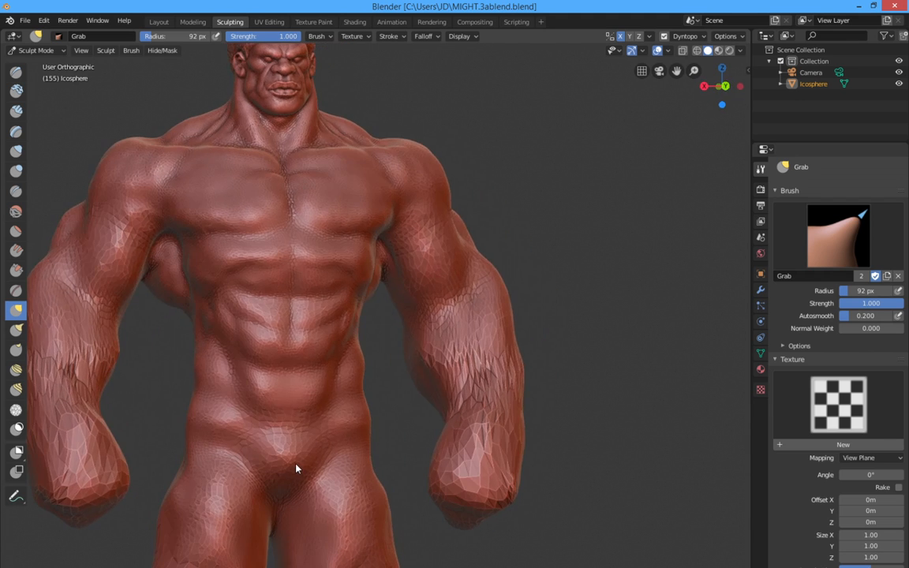
scroll(296, 468, "down", 4)
scroll(278, 457, "down", 4)
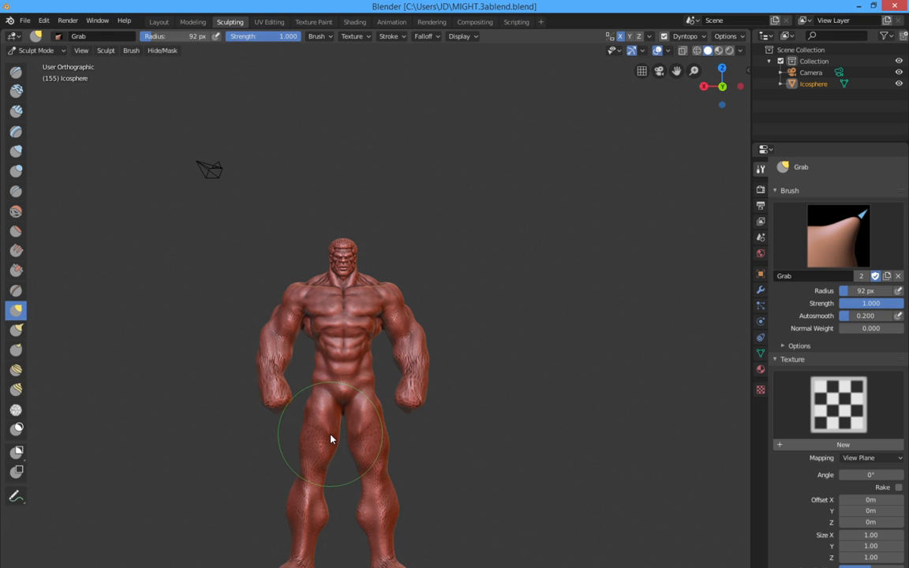
scroll(344, 360, "up", 2)
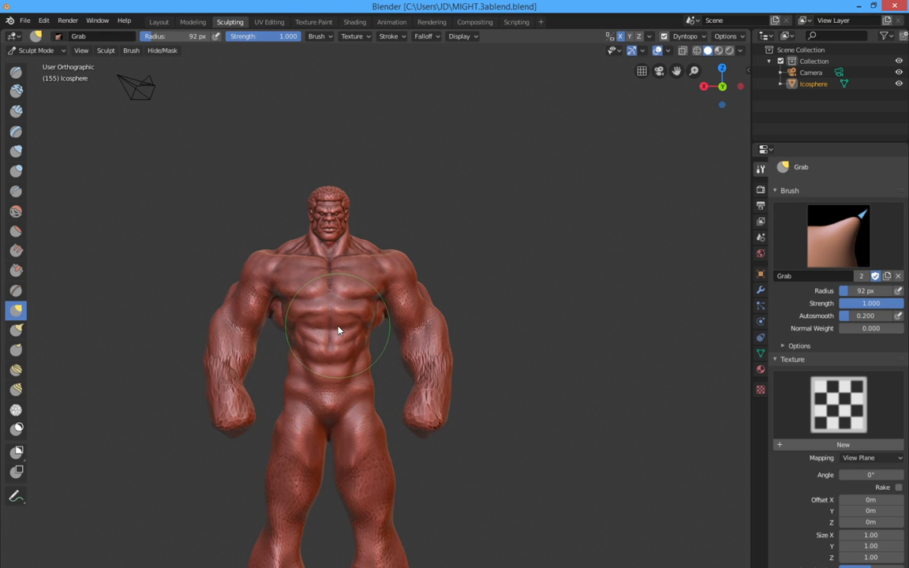
scroll(338, 339, "up", 2)
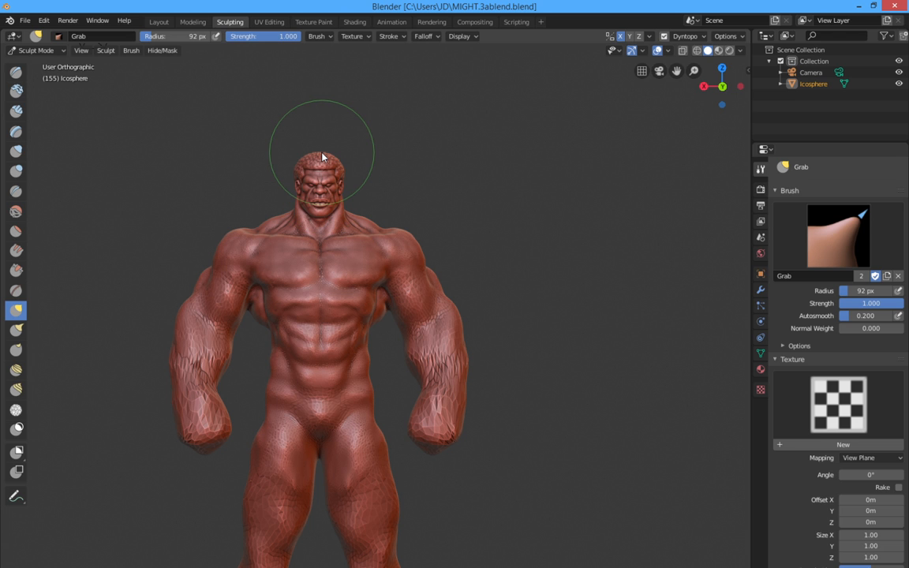
scroll(304, 185, "down", 4)
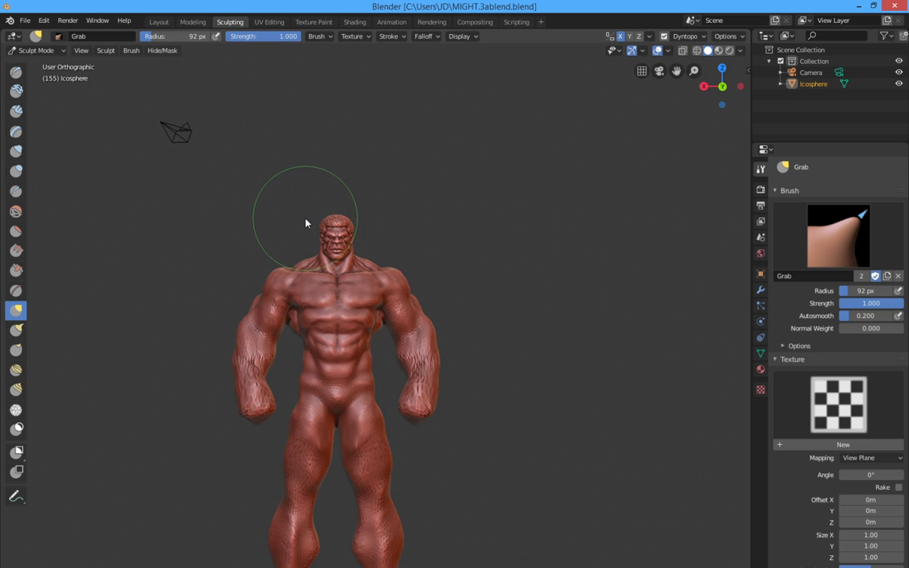
scroll(306, 224, "down", 1)
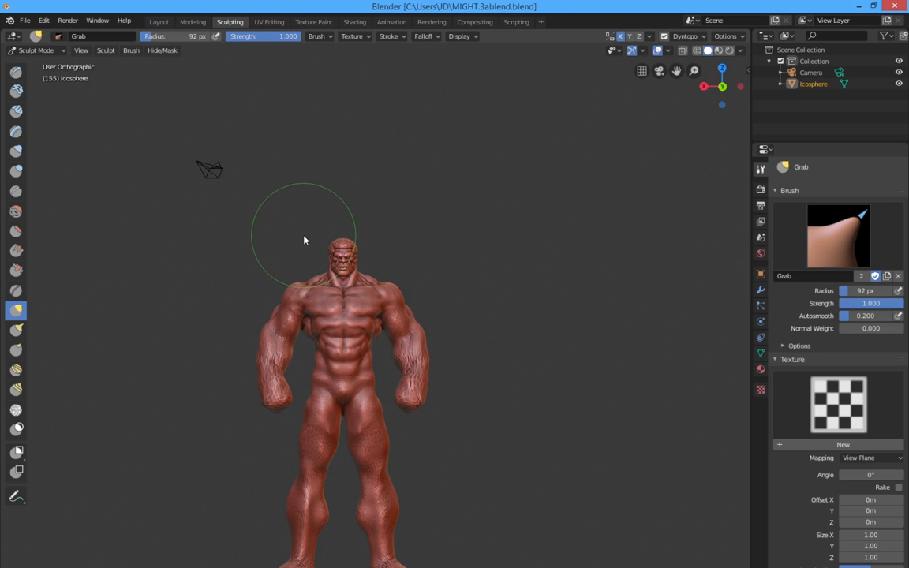
Step: Open the file MIGHT.4bblend.blend from the C:\Users\JD folder
left_click(25, 20)
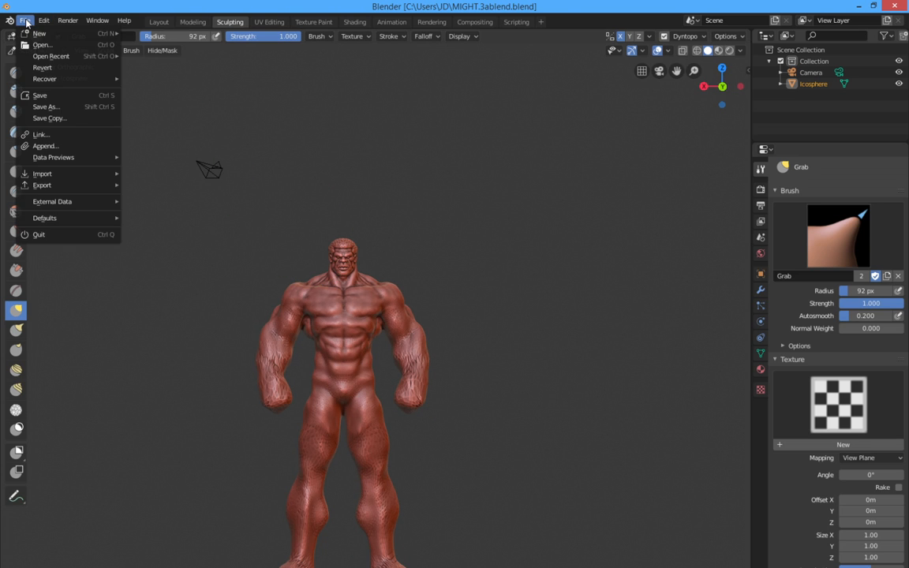
left_click(40, 44)
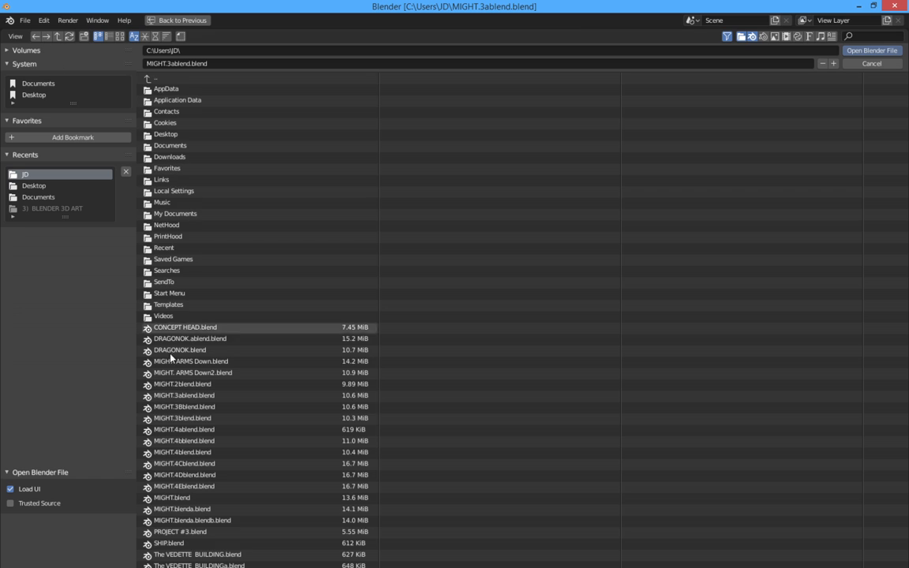
left_click(259, 444)
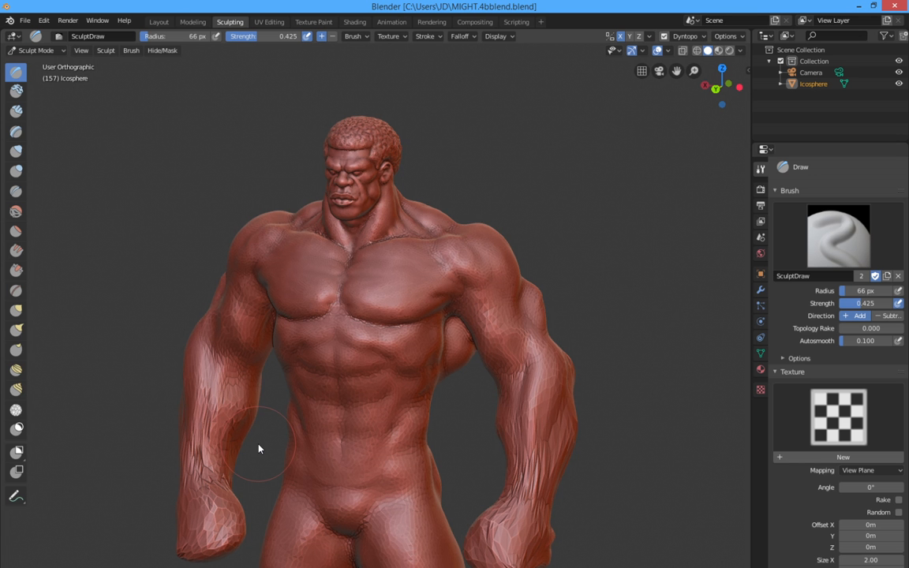
Step: Examine the full-body proportions of the opened figure from the front and at slight angles
scroll(257, 444, "down", 3)
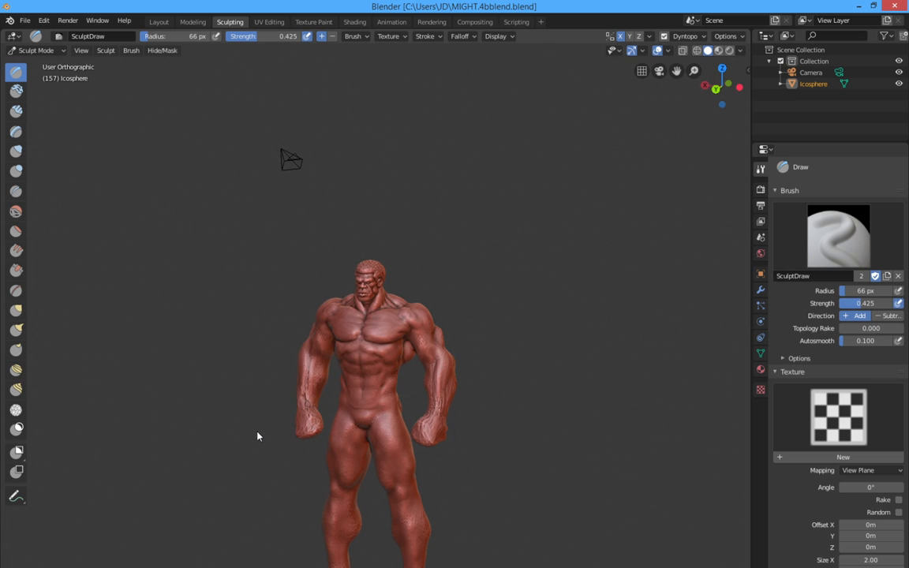
middle_click_drag(258, 433, 287, 426)
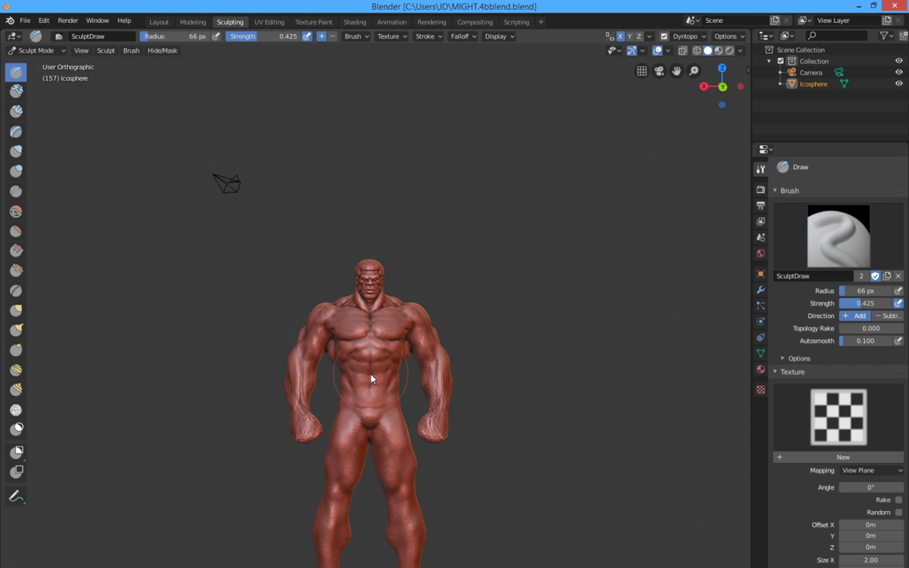
scroll(371, 380, "up", 3)
mouse_move(371, 380)
middle_mouse_down()
mouse_move(353, 411)
mouse_move(203, 430)
mouse_move(324, 420)
mouse_move(355, 395)
middle_mouse_up()
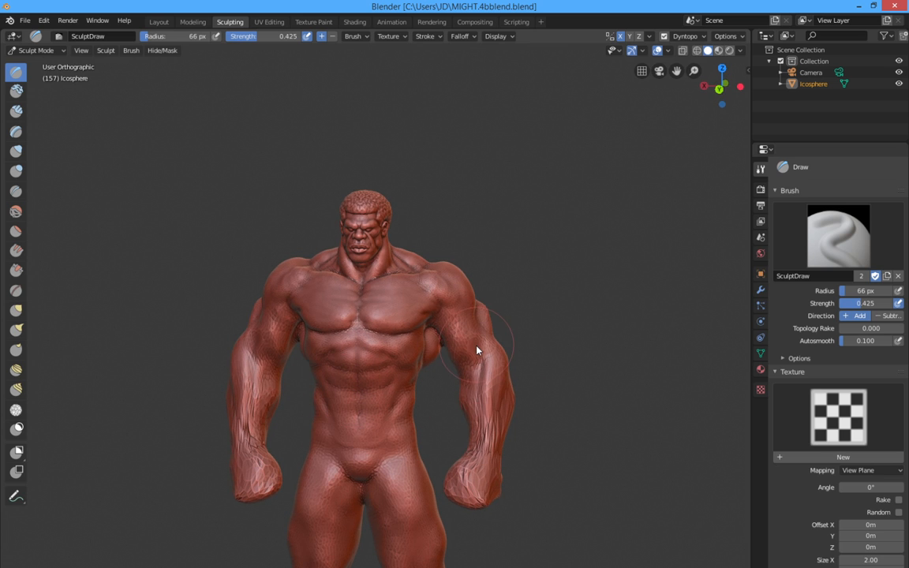
scroll(410, 424, "down", 3)
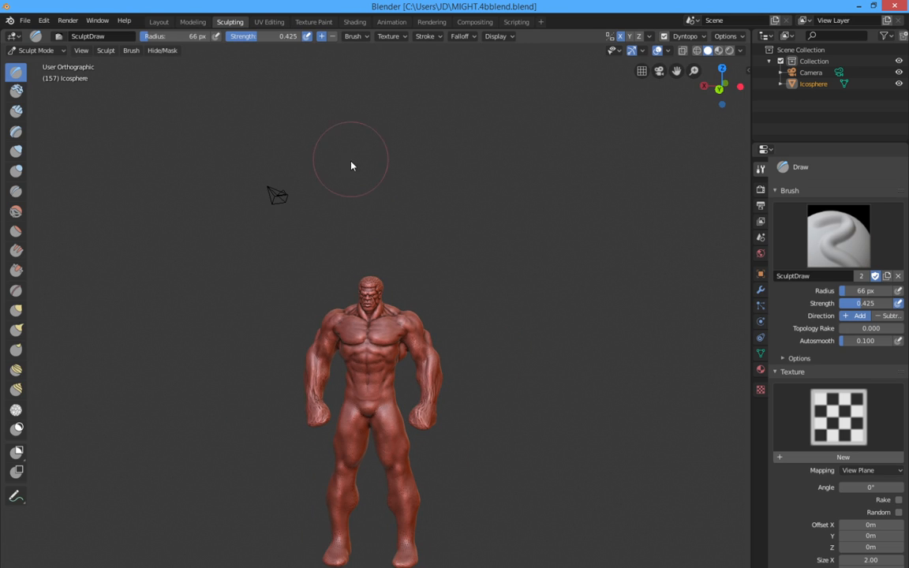
middle_click_drag(351, 548, 370, 534)
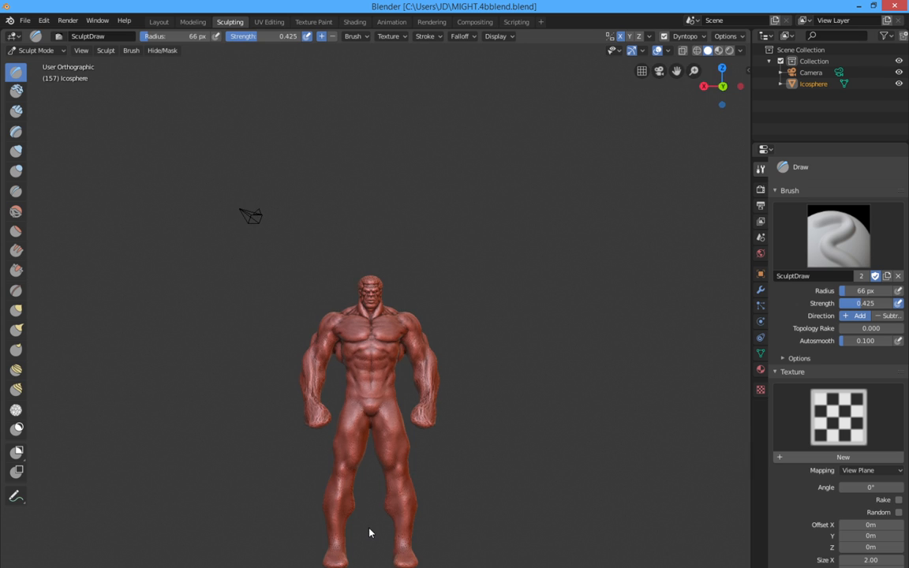
scroll(365, 535, "up", 2)
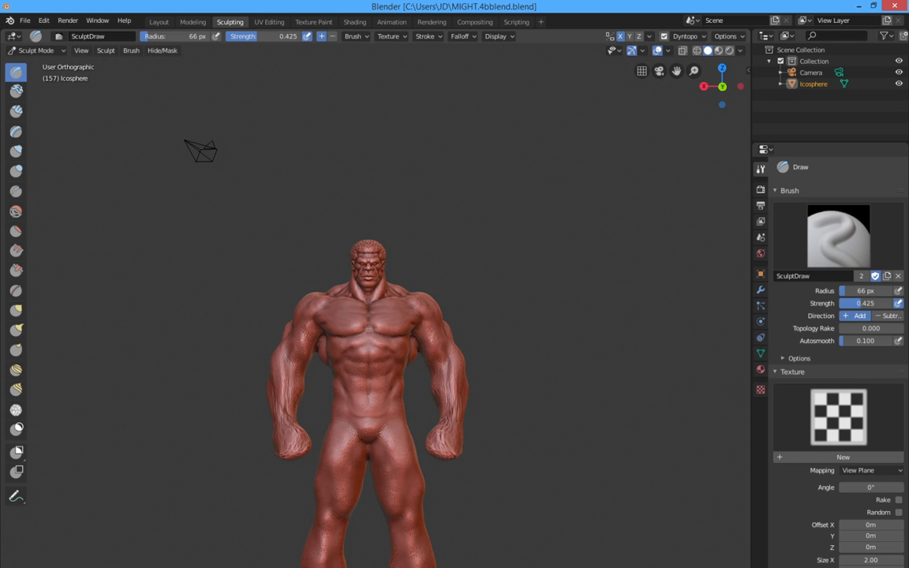
mouse_move(363, 534)
middle_mouse_down()
mouse_move(387, 529)
mouse_move(295, 525)
mouse_move(385, 524)
mouse_move(357, 515)
mouse_move(408, 533)
mouse_move(411, 545)
middle_mouse_up()
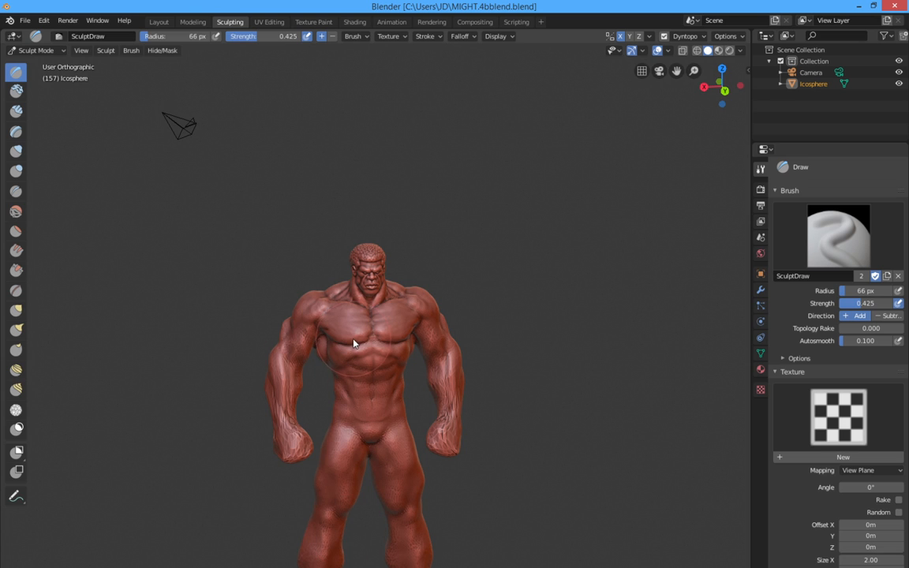
Step: Examine the figure's head up close, including the brow, eyes, nose, lips, ears and hair
scroll(353, 343, "up", 5)
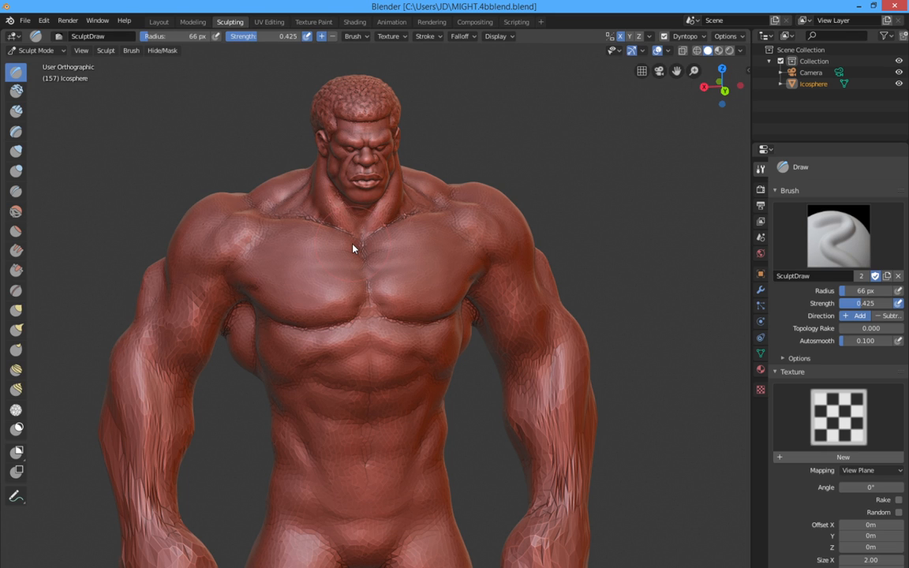
middle_click_drag(353, 249, 369, 362, "shift")
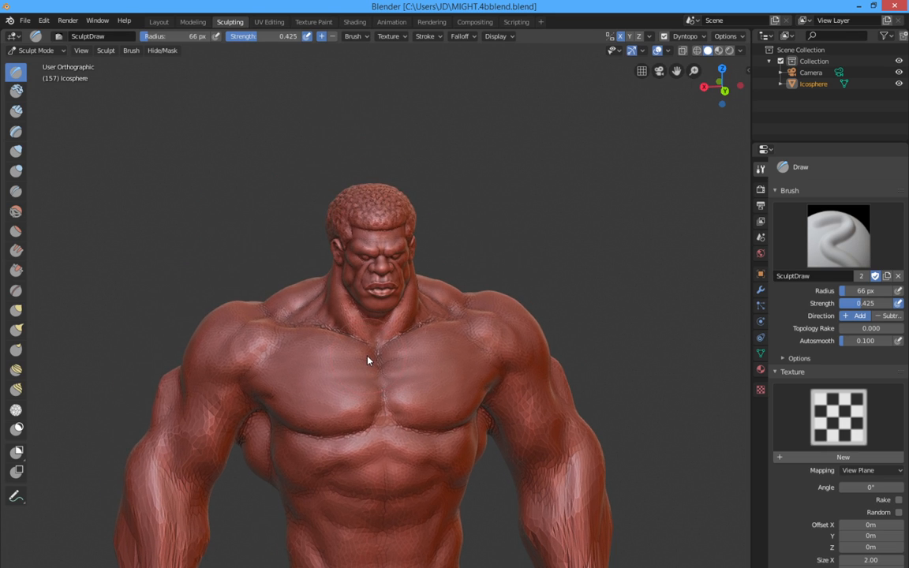
scroll(367, 361, "up", 2)
scroll(359, 363, "up", 2)
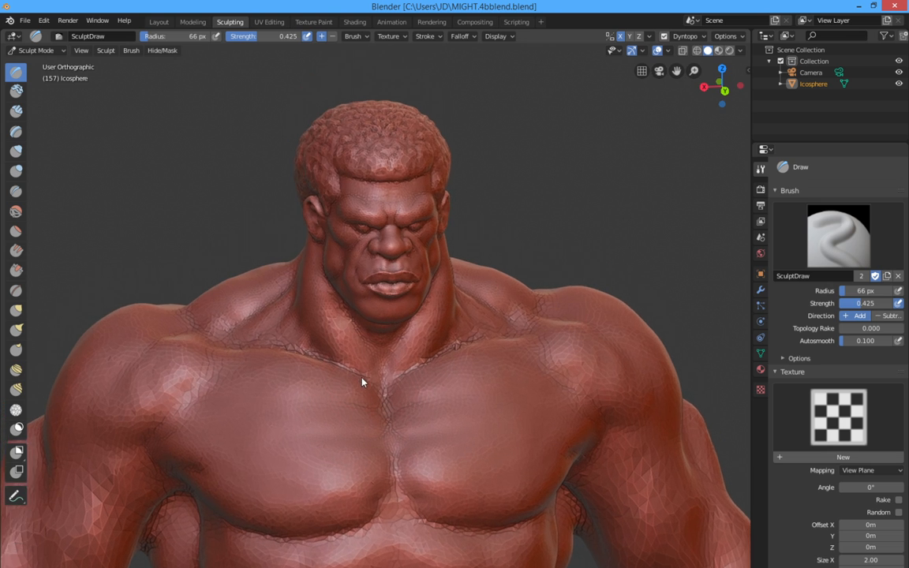
middle_click_drag(363, 382, 377, 445, "shift")
scroll(377, 444, "up", 4)
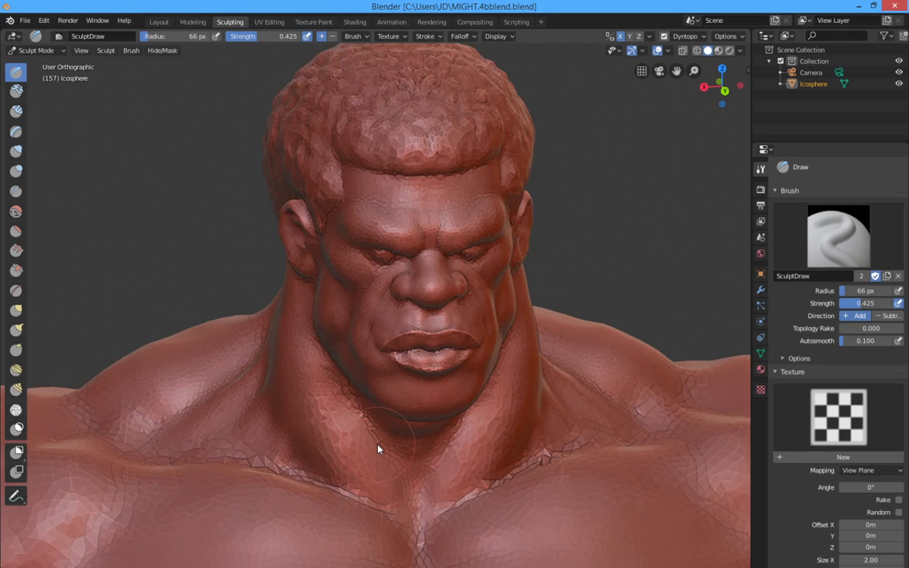
scroll(377, 447, "up", 2)
middle_click_drag(378, 447, 390, 565, "shift")
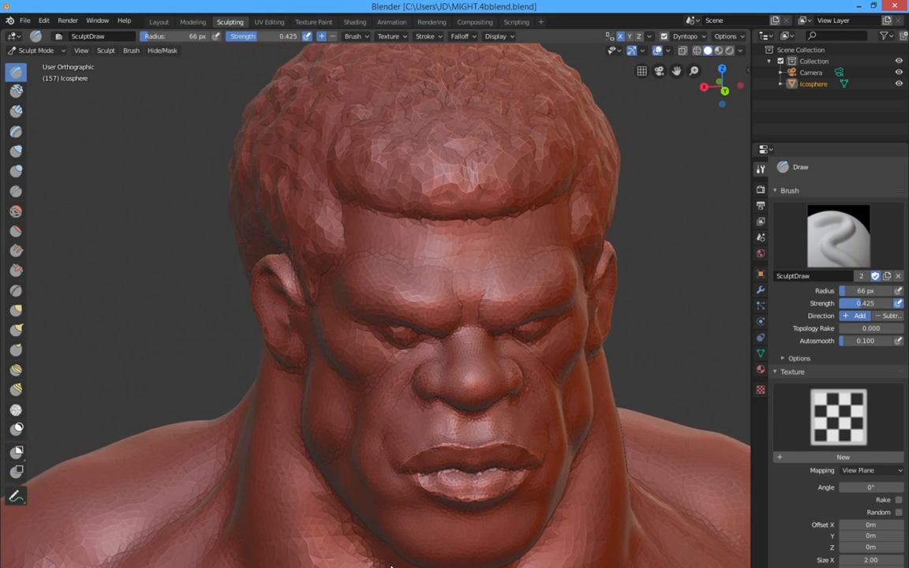
scroll(388, 561, "up", 3)
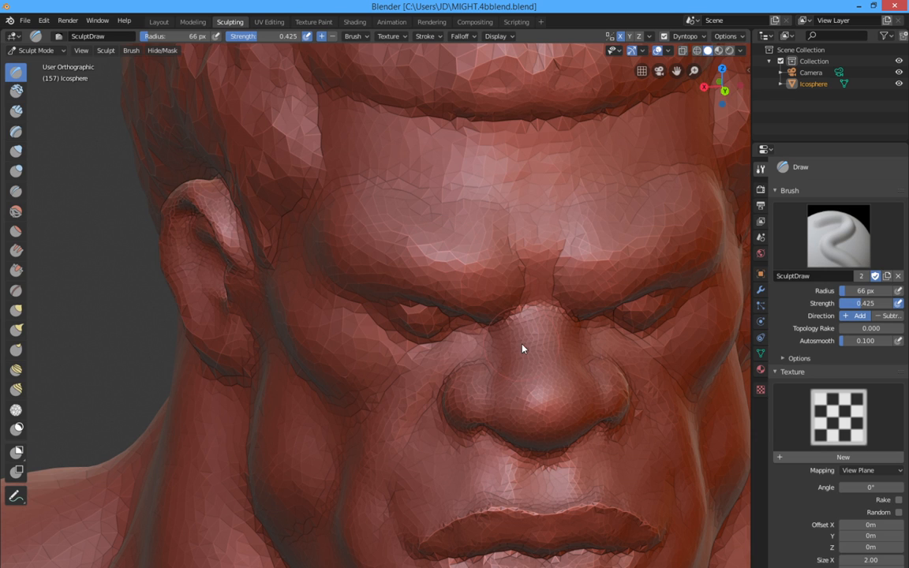
scroll(371, 420, "down", 2)
scroll(332, 429, "down", 2)
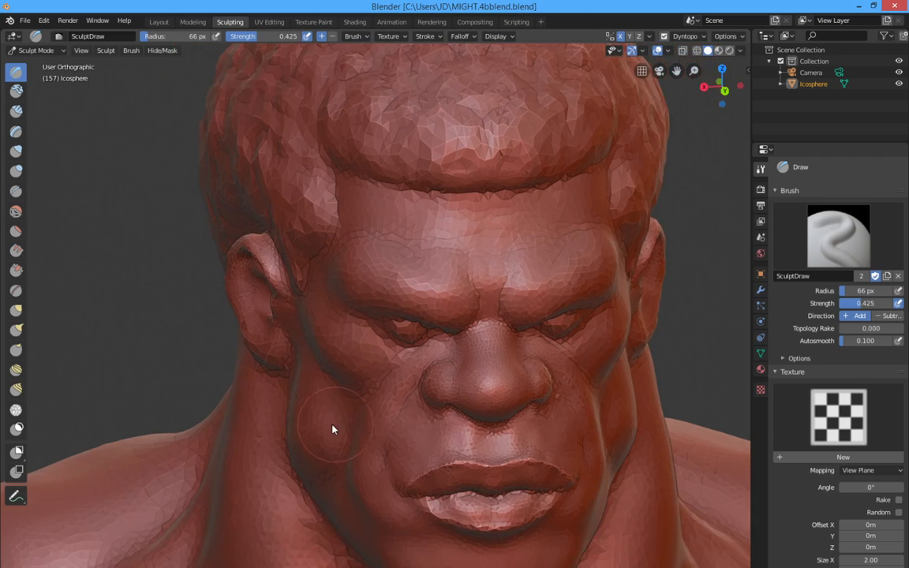
scroll(332, 429, "down", 2)
mouse_move(325, 430)
middle_mouse_down()
mouse_move(369, 415)
mouse_move(410, 416)
mouse_move(302, 412)
mouse_move(260, 386)
mouse_move(324, 386)
middle_mouse_up()
scroll(316, 389, "down", 2)
scroll(324, 386, "down", 2)
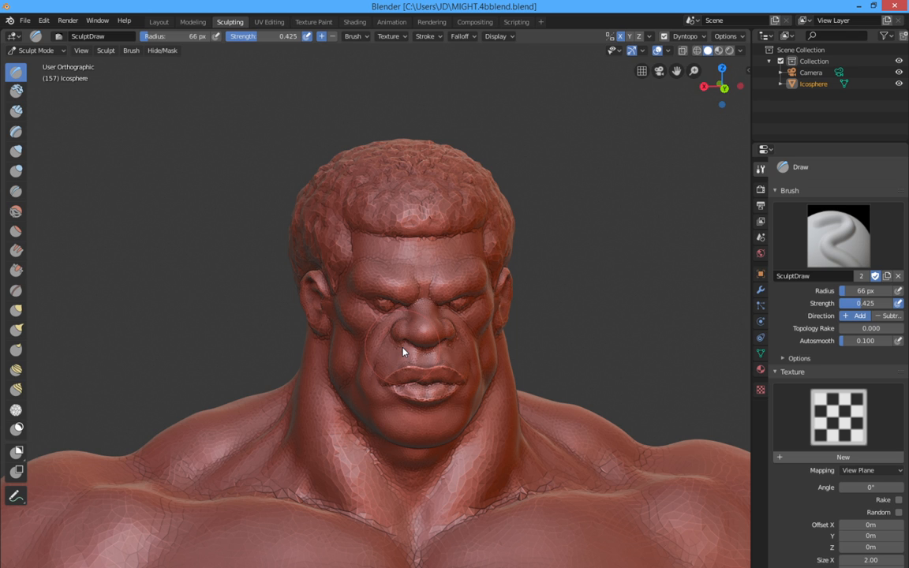
Step: Examine the figure's chest, abdomen and arms from the front
scroll(402, 352, "down", 4)
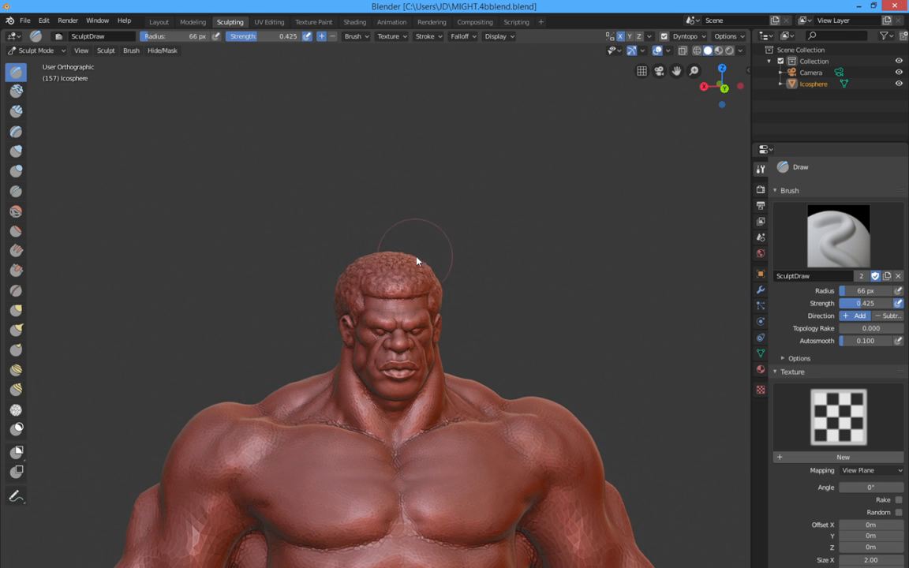
scroll(393, 406, "down", 3)
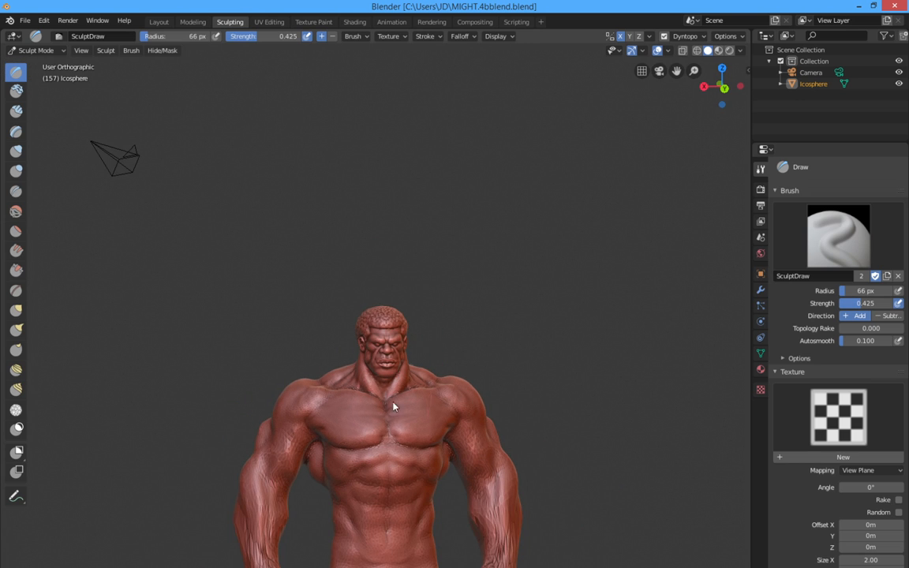
middle_click_drag(386, 416, 369, 291, "shift")
scroll(376, 330, "up", 2)
scroll(371, 316, "up", 2)
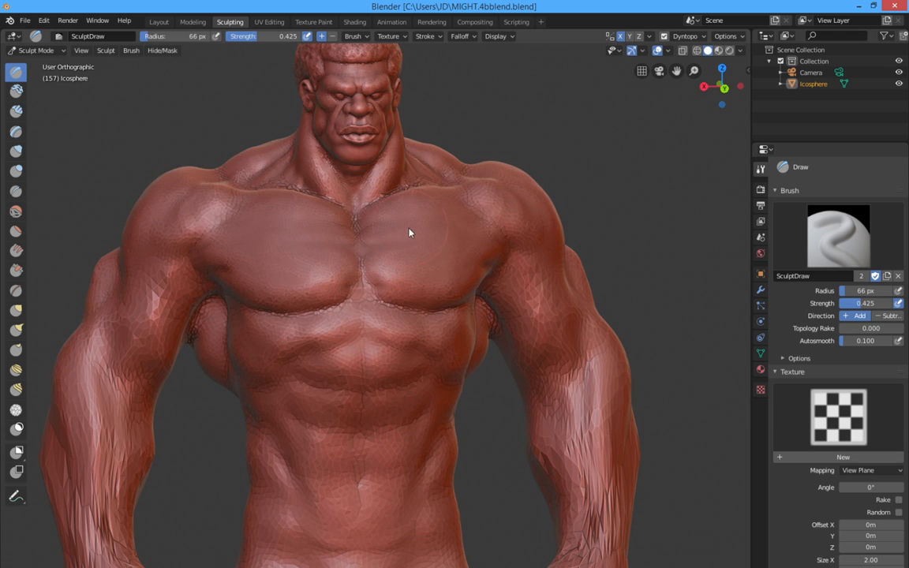
Step: Examine the figure's chest, shoulders and upper arm from three-quarter and side angles
middle_click_drag(323, 254, 252, 274)
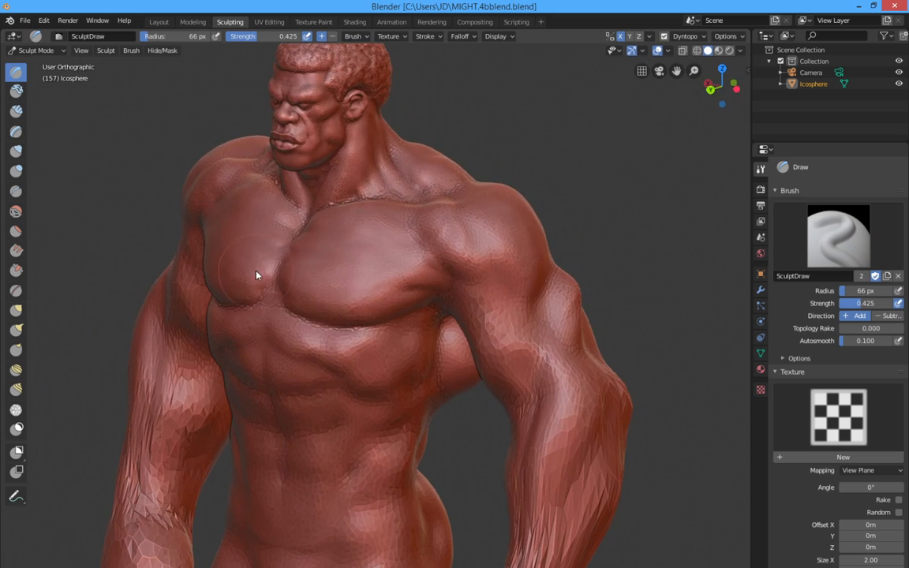
middle_click_drag(398, 301, 339, 369)
scroll(358, 310, "down", 2)
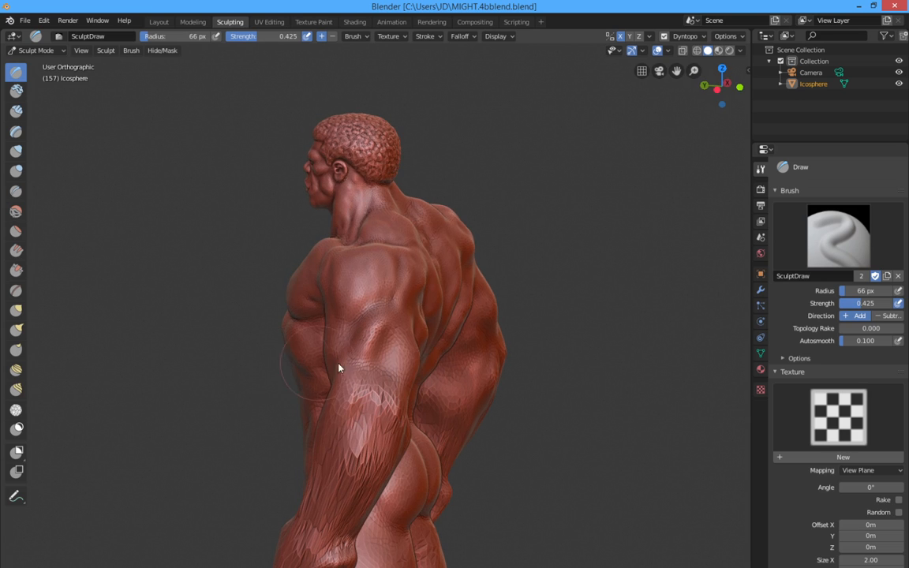
middle_click_drag(415, 358, 456, 359)
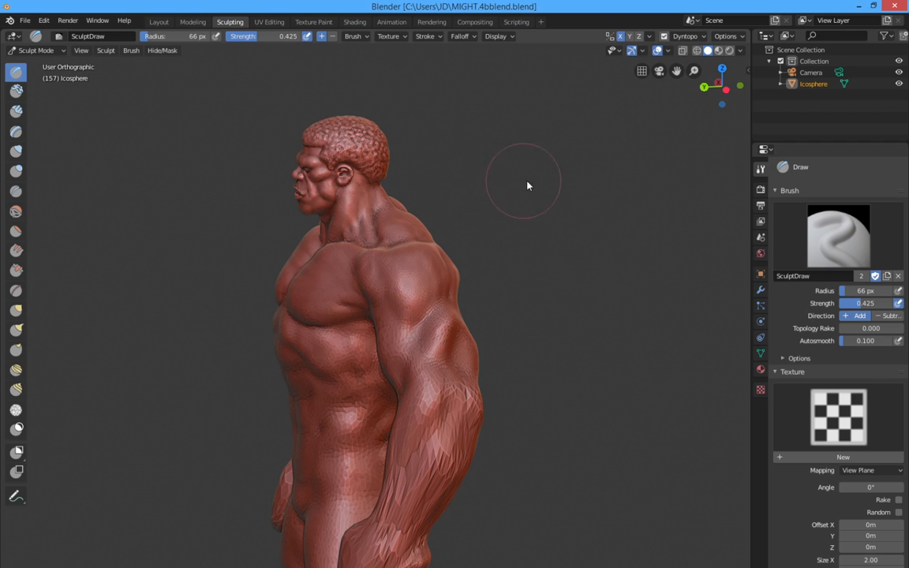
Step: Try shifting the head forward and backward using the Grab brush with a 268 px radius, and undo both shifts
left_click(15, 310)
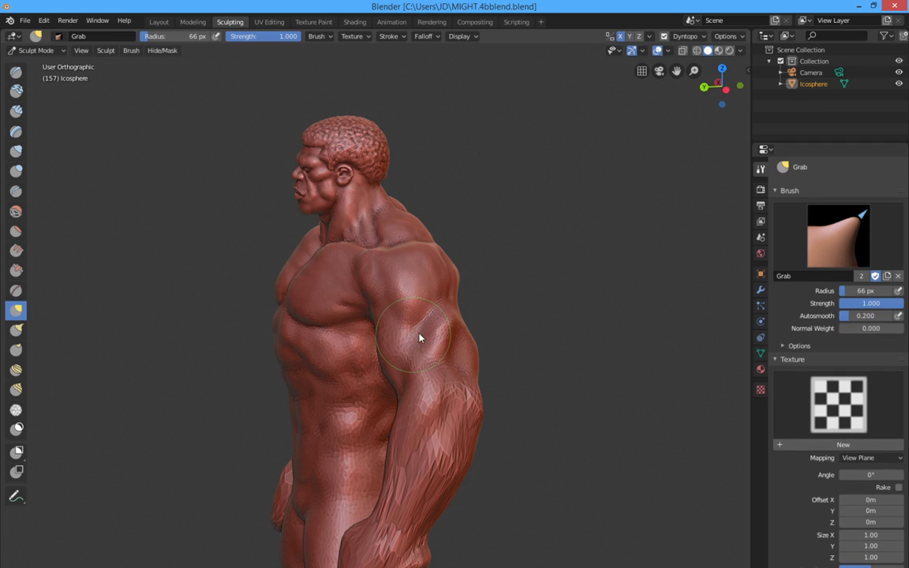
right_click(569, 298)
mouse_move(569, 297)
left_mouse_down()
mouse_move(548, 297)
mouse_move(604, 299)
left_mouse_up()
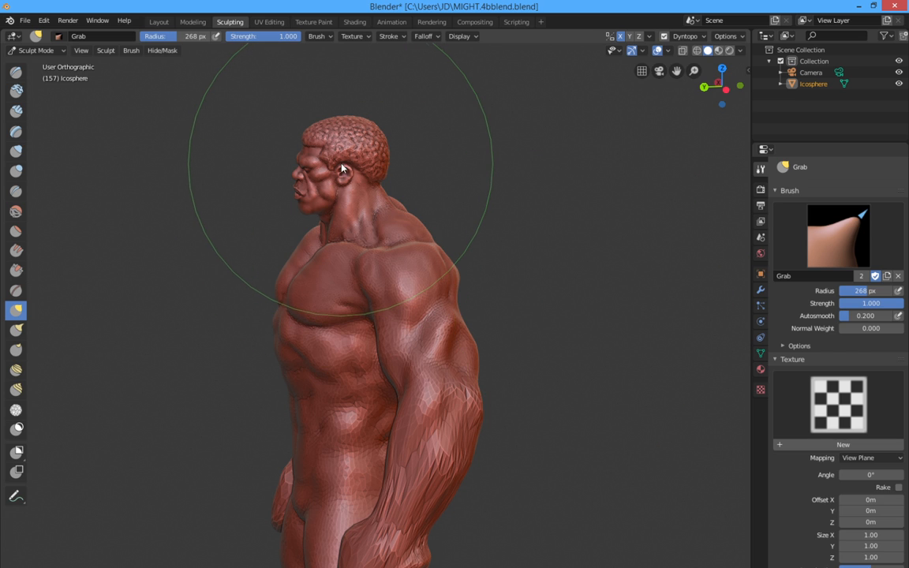
left_click_drag(336, 168, 333, 168)
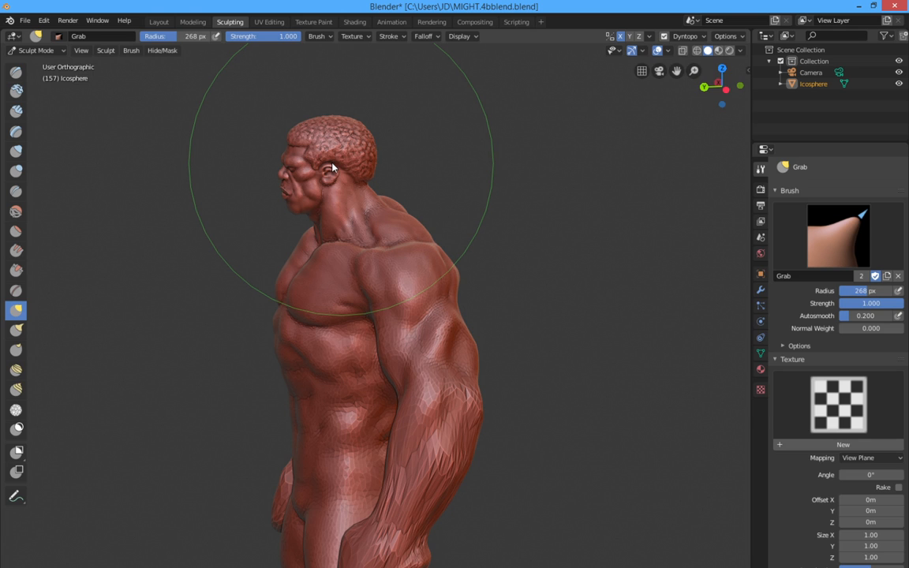
left_click_drag(331, 163, 348, 170)
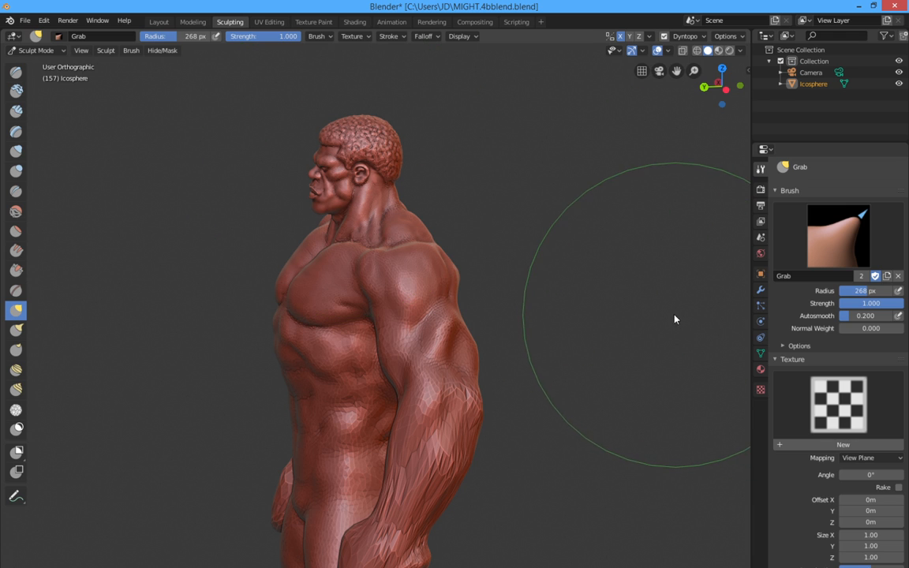
key("ctrl+z")
key("ctrl+z")
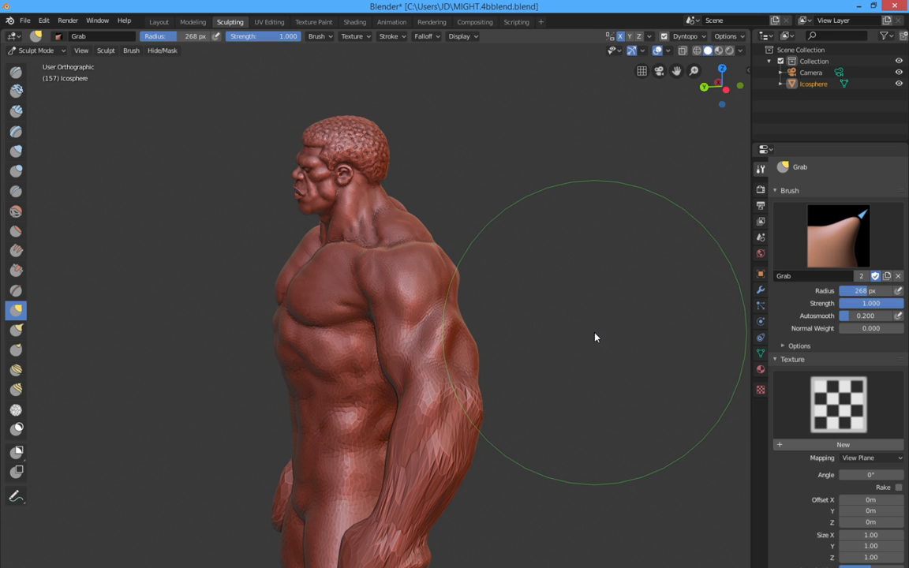
Step: Examine the figure's overall proportions from head to feet in front, three-quarter and full side views
mouse_move(596, 338)
middle_mouse_down()
mouse_move(523, 337)
mouse_move(596, 330)
mouse_move(627, 344)
middle_mouse_up()
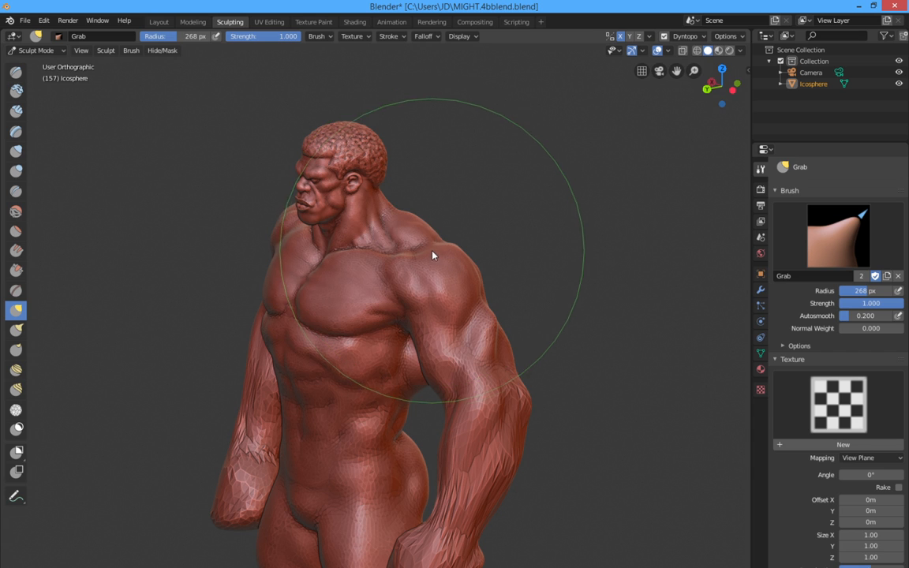
mouse_move(465, 349)
middle_mouse_down()
mouse_move(494, 324)
mouse_move(544, 327)
middle_mouse_up()
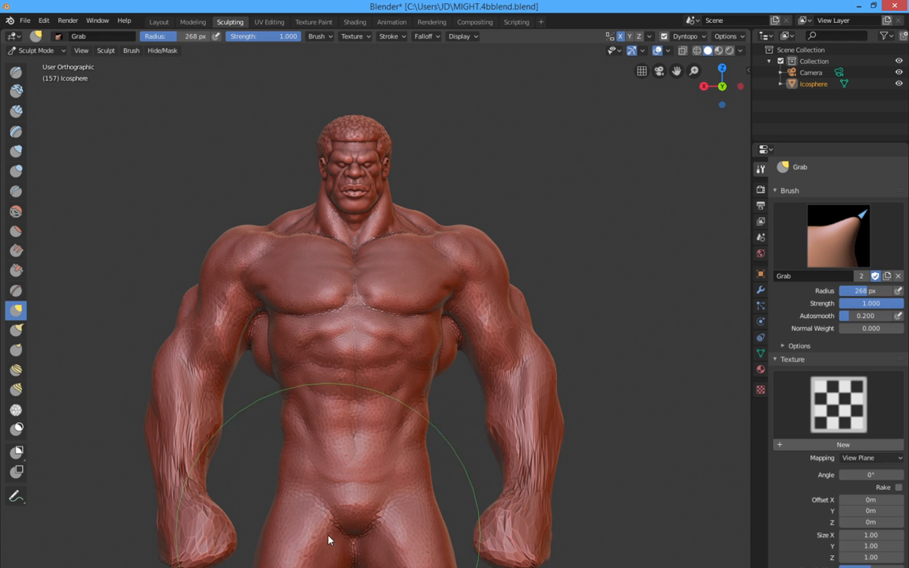
middle_click_drag(440, 499, 438, 524)
scroll(431, 514, "down", 2)
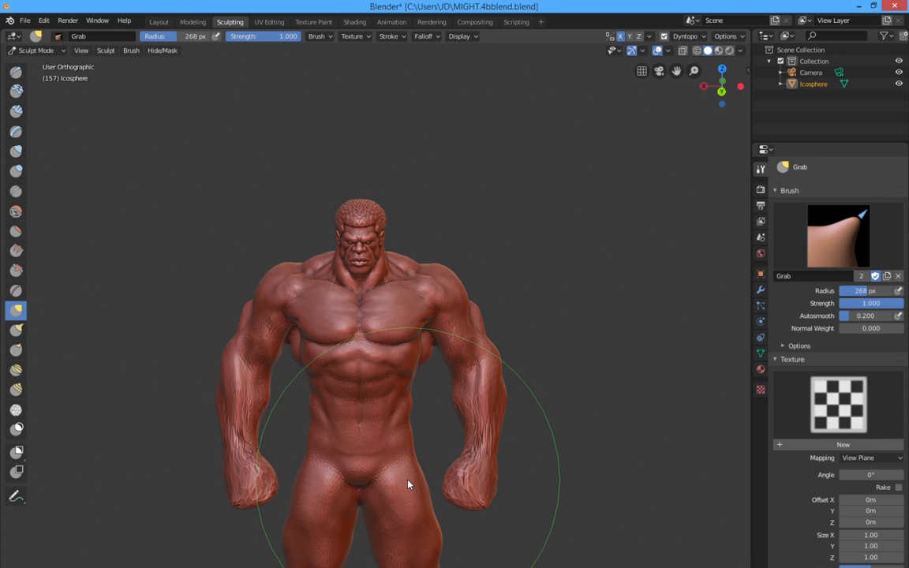
scroll(408, 486, "down", 1)
mouse_move(392, 471)
middle_mouse_down()
mouse_move(248, 458)
mouse_move(324, 450)
mouse_move(318, 478)
mouse_move(299, 479)
middle_mouse_up()
scroll(323, 451, "down", 3)
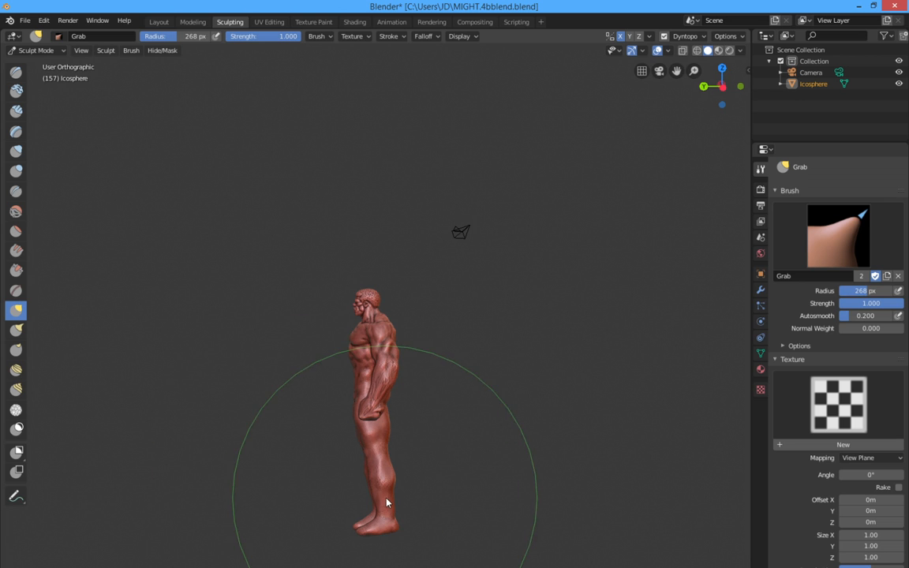
middle_click_drag(298, 442, 400, 459)
scroll(400, 458, "up", 3)
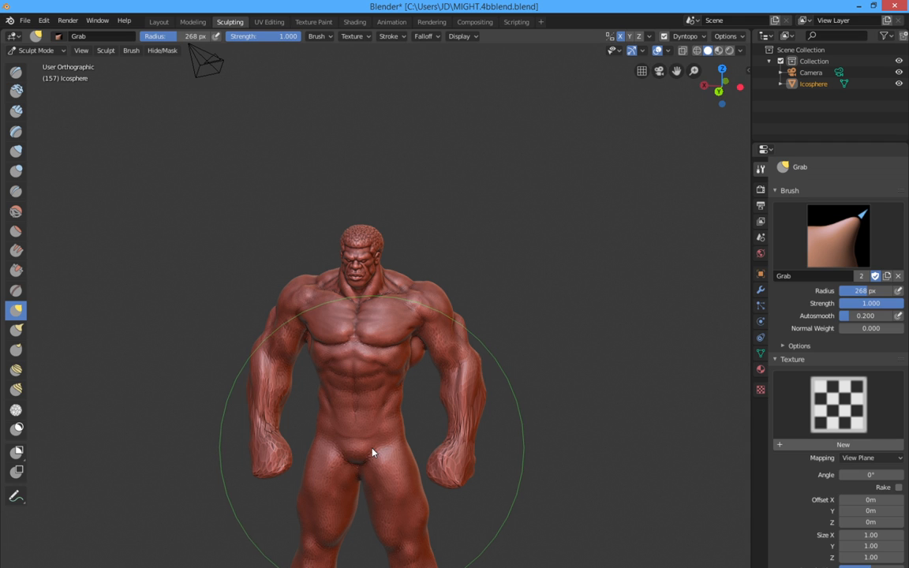
Step: Compare the posture and the alignment of head, torso, arms and legs between profile, three-quarter and front views
mouse_move(375, 452)
middle_mouse_down()
mouse_move(392, 428)
mouse_move(437, 408)
mouse_move(357, 423)
middle_mouse_up()
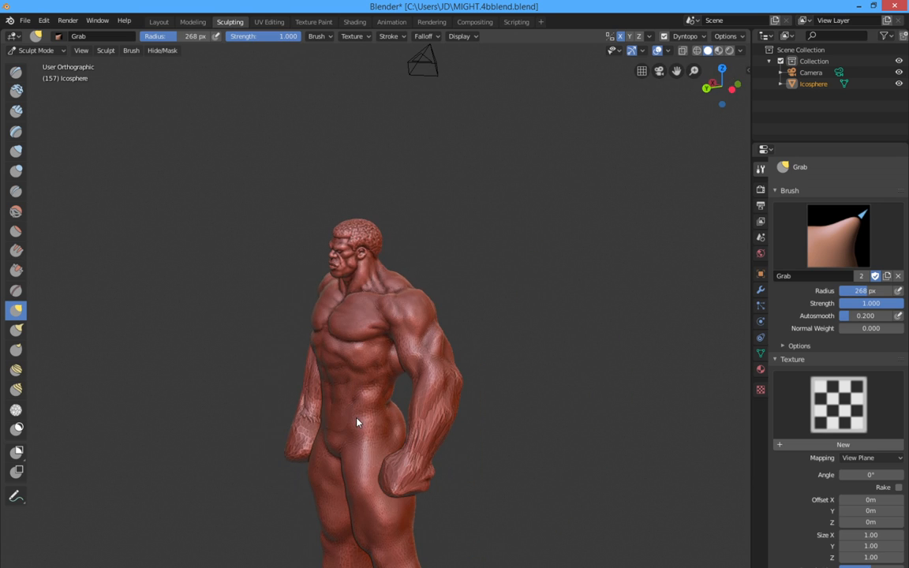
mouse_move(409, 442)
middle_mouse_down()
mouse_move(300, 436)
mouse_move(382, 431)
middle_mouse_up()
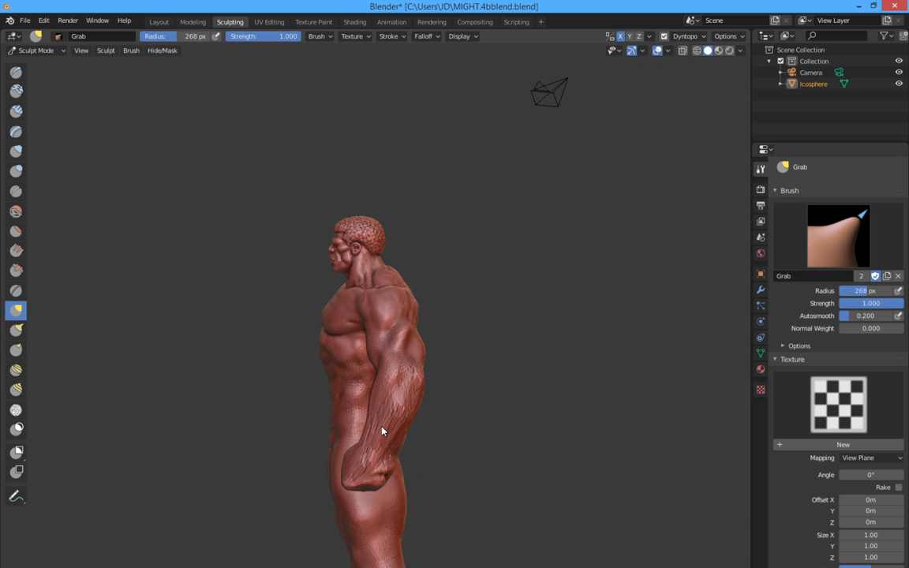
scroll(381, 432, "down", 2)
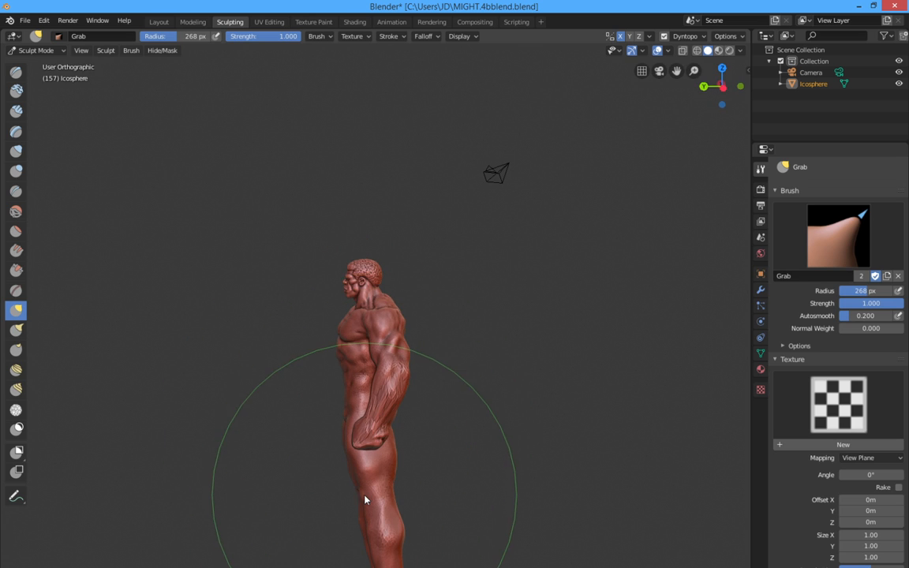
mouse_move(365, 499)
middle_mouse_down()
mouse_move(400, 500)
mouse_move(363, 503)
middle_mouse_up()
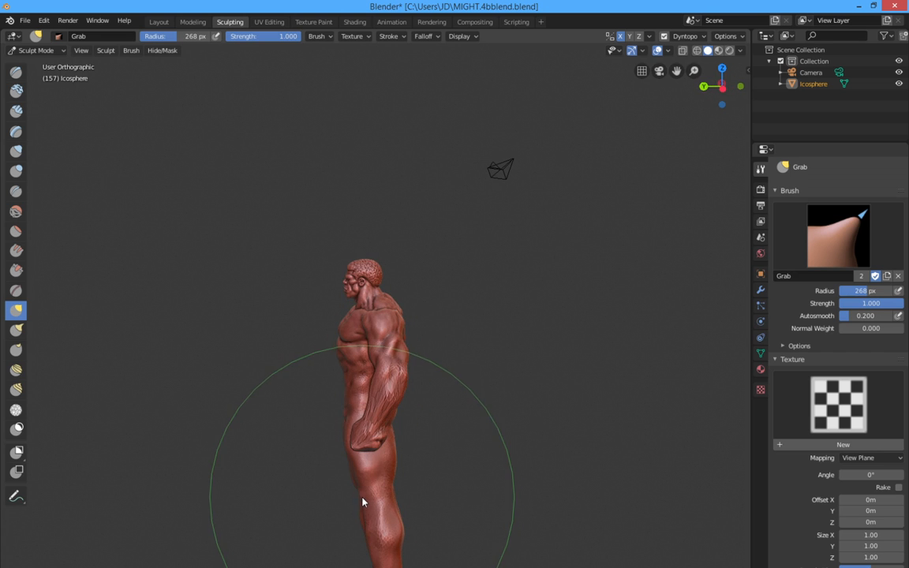
middle_click_drag(332, 552, 457, 561)
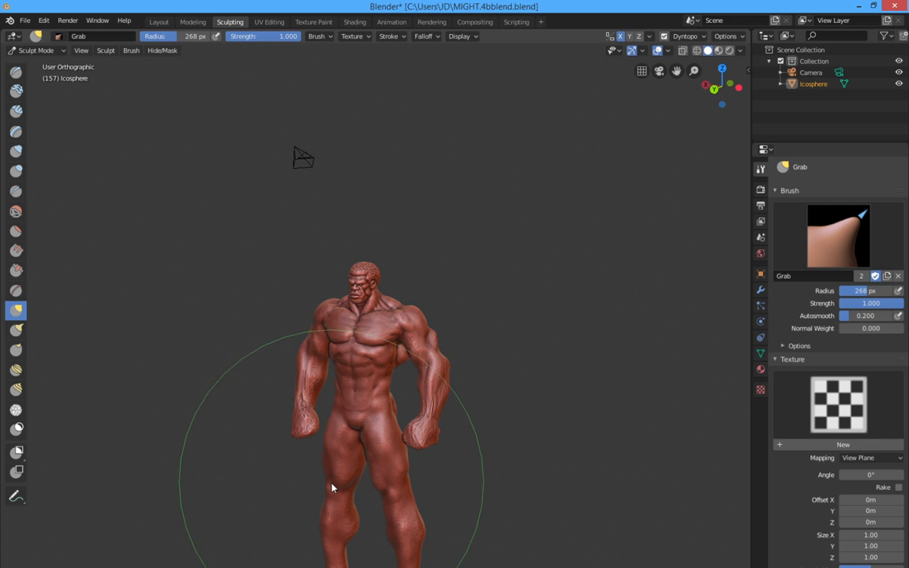
middle_click_drag(423, 471, 458, 470)
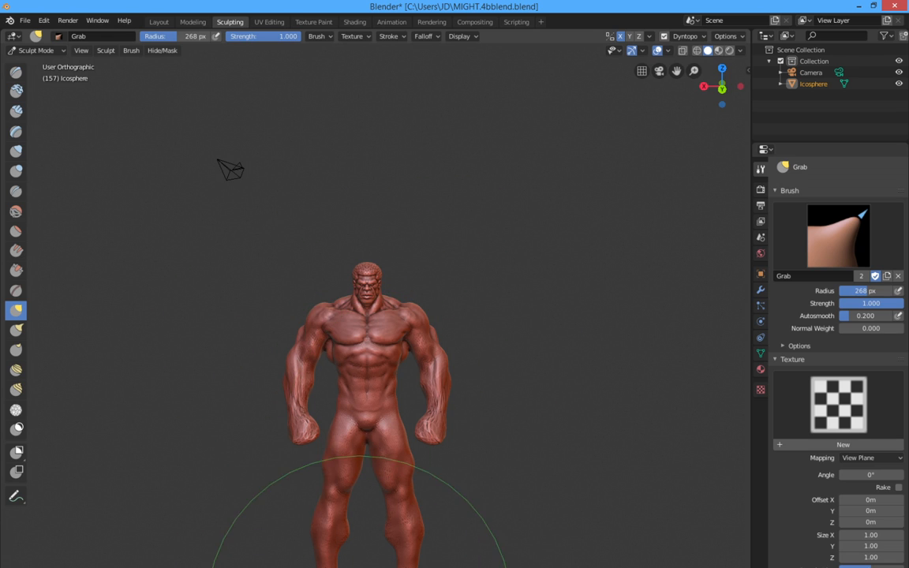
mouse_move(336, 385)
middle_mouse_down()
mouse_move(259, 371)
mouse_move(231, 379)
middle_mouse_up()
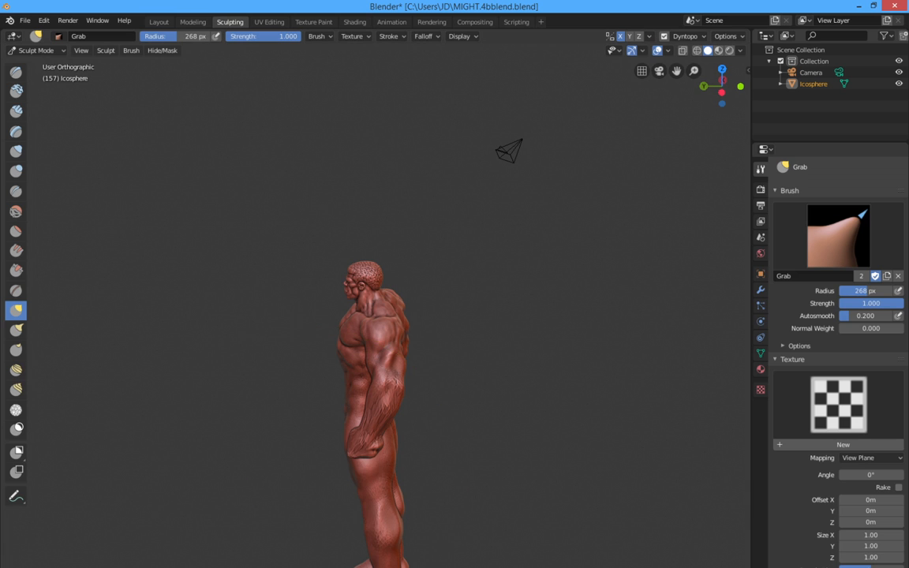
mouse_move(407, 567)
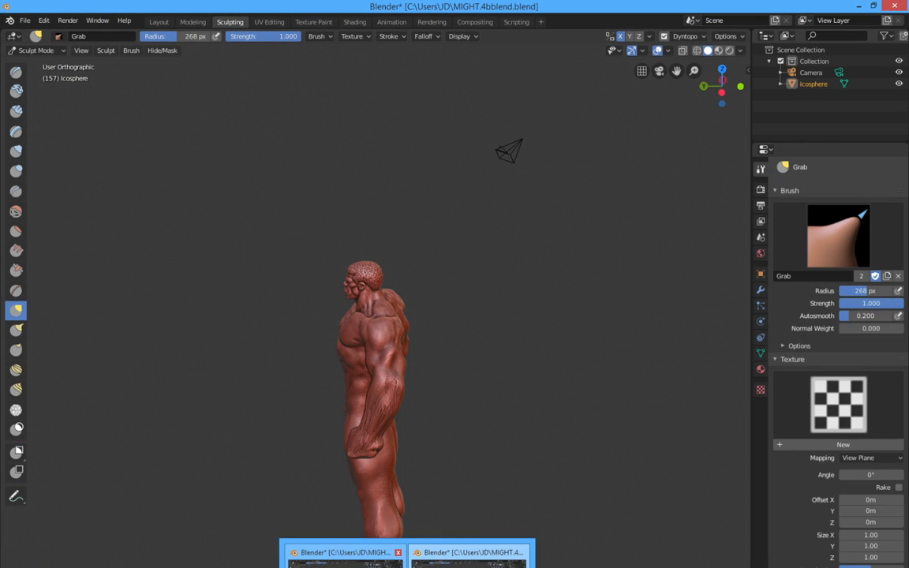
mouse_move(345, 563)
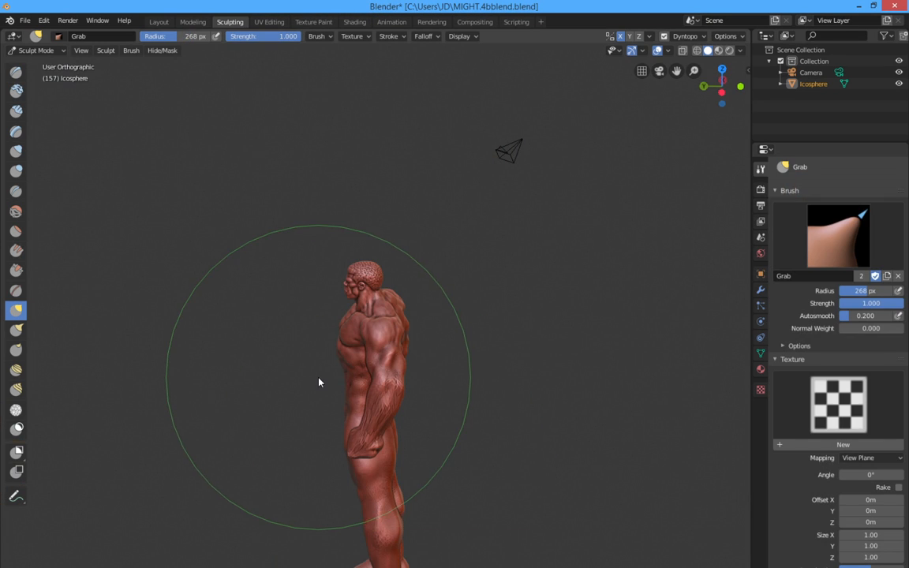
Step: Open MIGHT.3Bblend.blend from the C:\Users\JD folder, discarding the unsaved changes, and view the figure at a slight angle
left_click(26, 22)
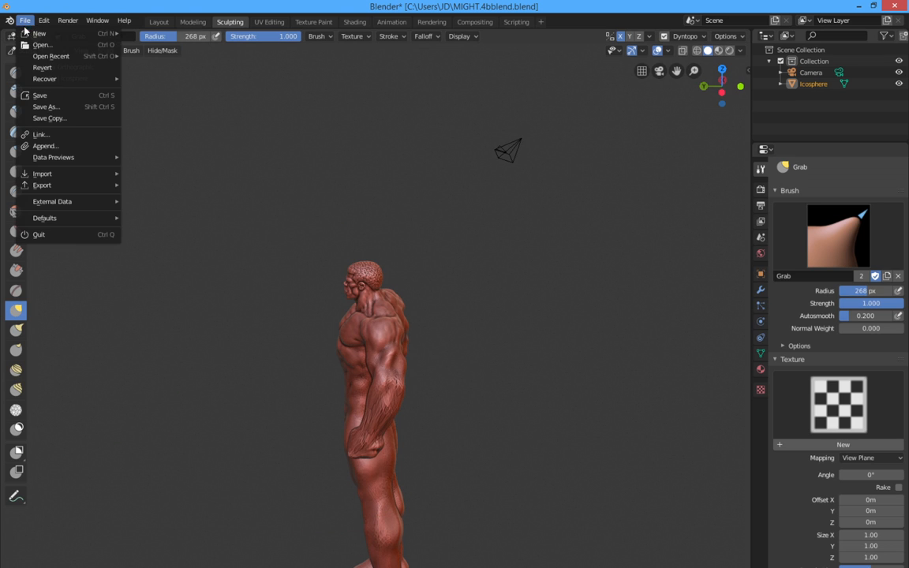
mouse_move(79, 58)
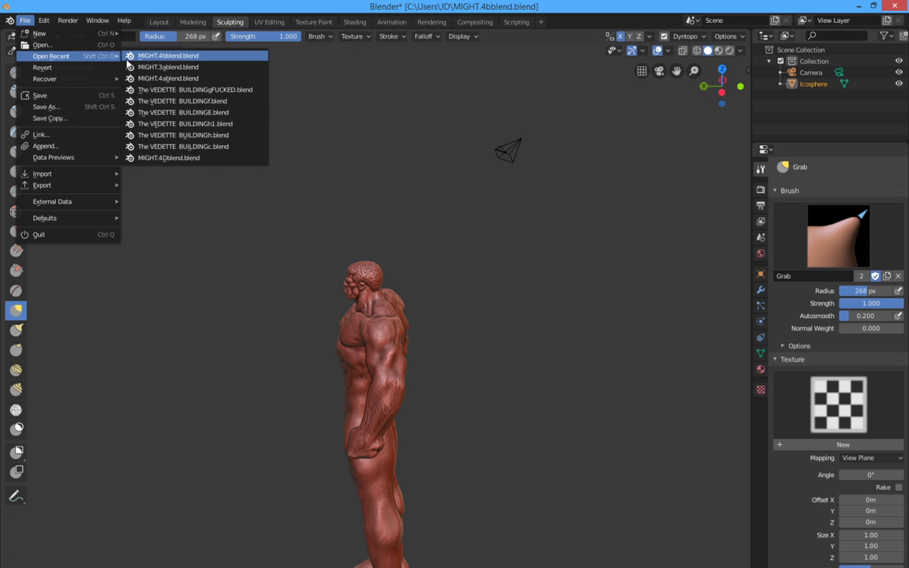
left_click(52, 43)
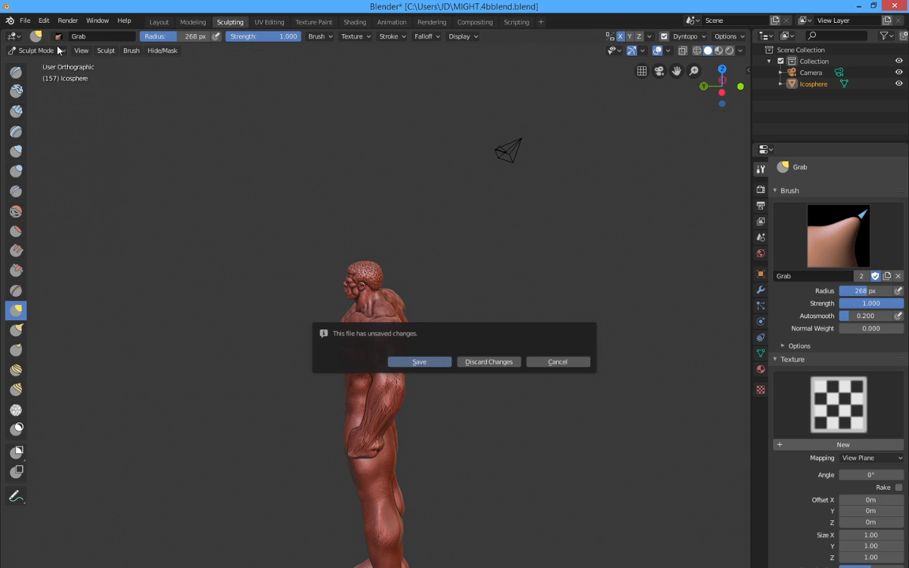
left_click(489, 363)
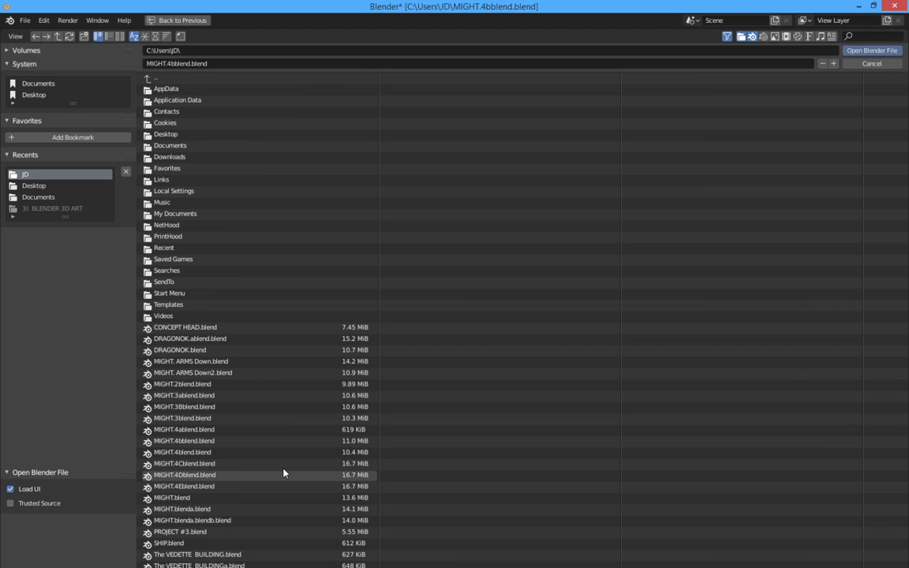
double_click(270, 408)
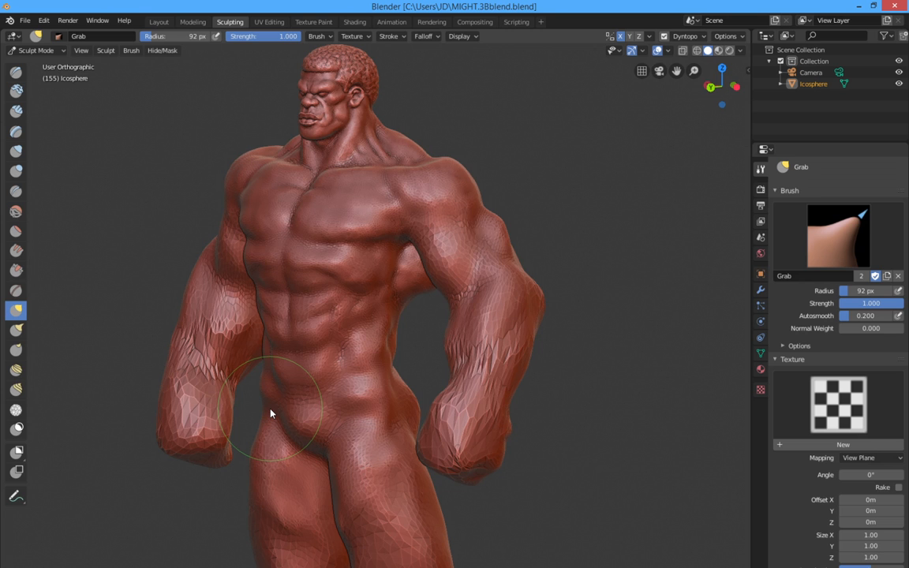
mouse_move(269, 414)
middle_mouse_down()
mouse_move(312, 416)
mouse_move(258, 416)
middle_mouse_up()
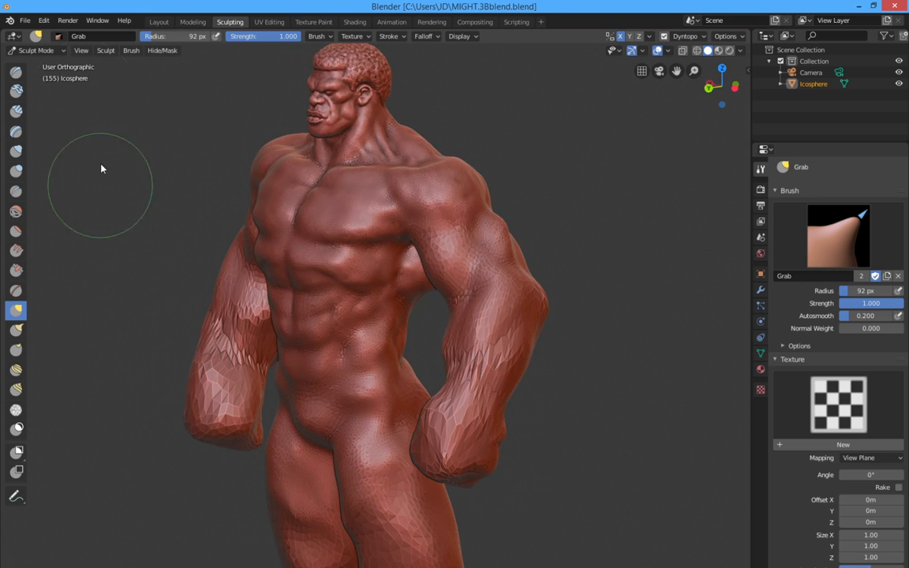
Step: Open the earlier version MIGHT.blenda.blend from the C:\Users\JD folder
left_click(25, 20)
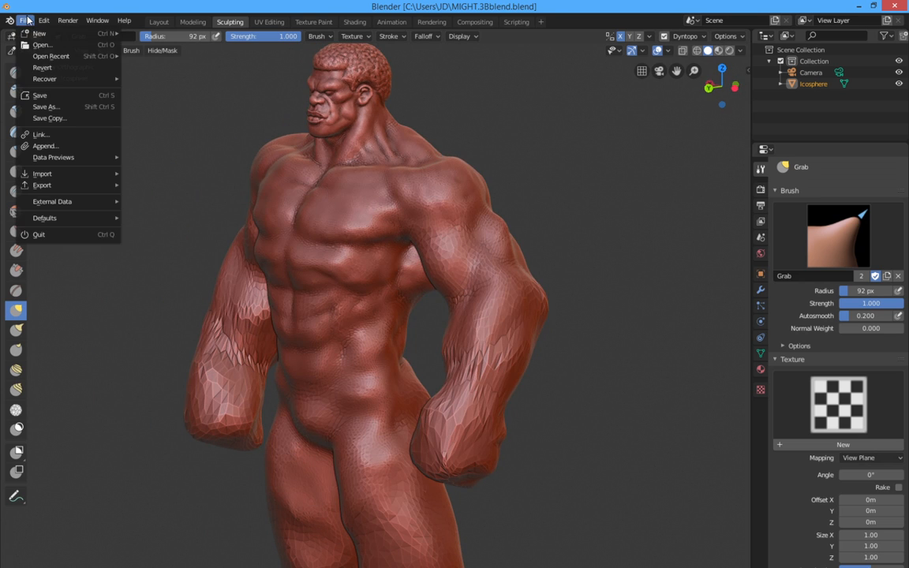
left_click(67, 44)
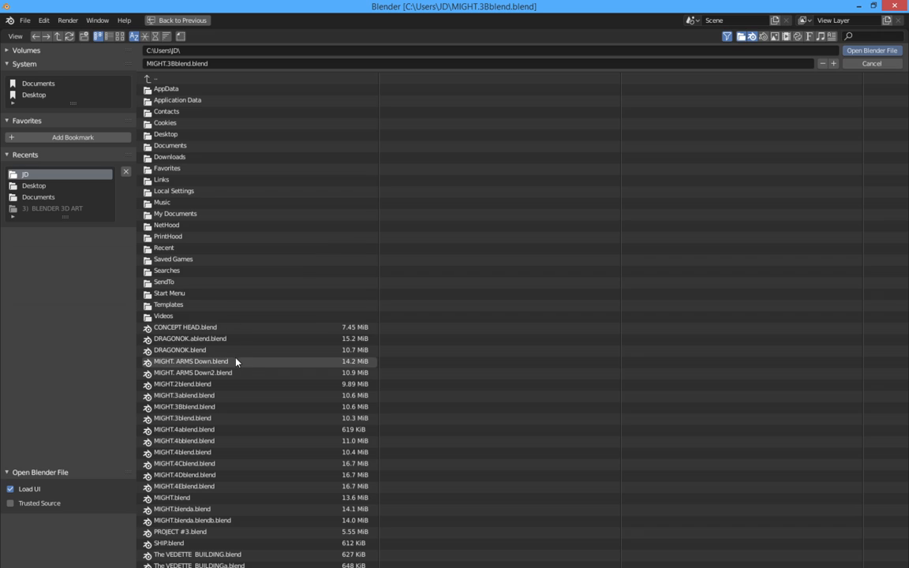
left_click(263, 513)
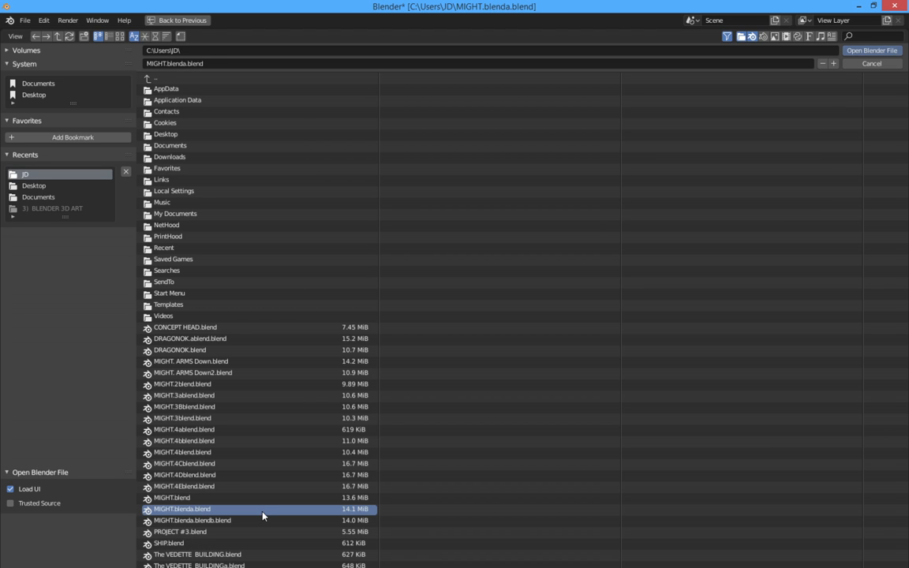
double_click(263, 516)
Step: Examine the action-posed figure from the side, back and front, and switch the view from perspective to orthographic
mouse_move(262, 516)
middle_mouse_down()
mouse_move(148, 523)
mouse_move(371, 522)
mouse_move(359, 511)
mouse_move(387, 543)
middle_mouse_up()
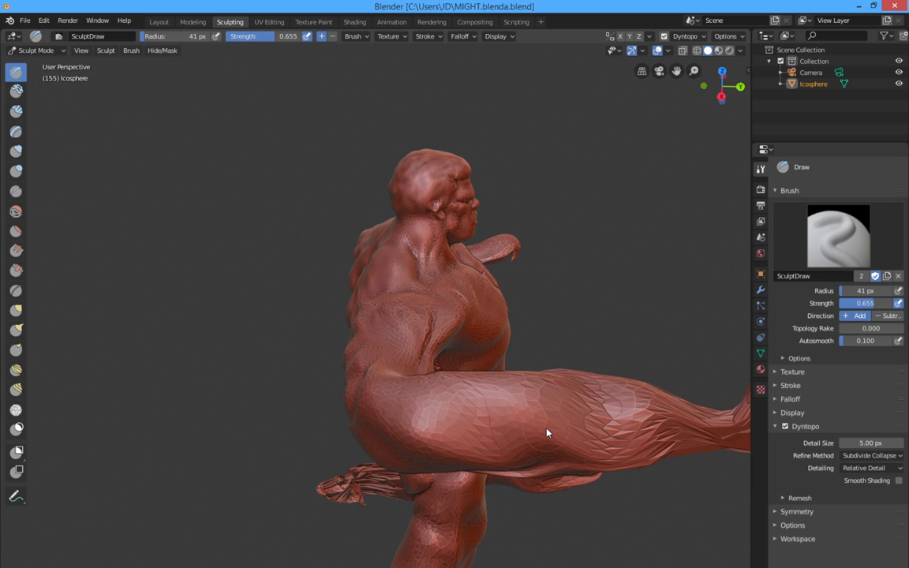
mouse_move(402, 384)
middle_mouse_down()
mouse_move(493, 397)
mouse_move(470, 372)
middle_mouse_up()
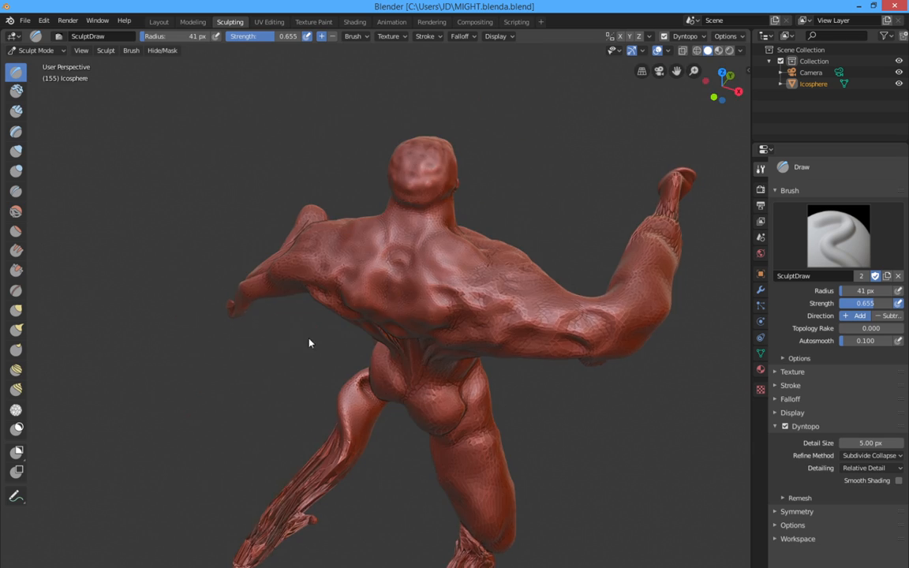
mouse_move(311, 341)
middle_mouse_down()
mouse_move(465, 337)
mouse_move(344, 463)
middle_mouse_up()
mouse_move(411, 430)
middle_mouse_down()
mouse_move(315, 412)
mouse_move(334, 362)
mouse_move(186, 387)
mouse_move(252, 414)
mouse_move(331, 392)
mouse_move(289, 404)
mouse_move(237, 400)
mouse_move(160, 362)
mouse_move(79, 360)
mouse_move(152, 378)
mouse_move(92, 367)
mouse_move(65, 377)
mouse_move(668, 333)
mouse_move(648, 355)
mouse_move(34, 362)
mouse_move(43, 317)
mouse_move(49, 341)
mouse_move(58, 341)
mouse_move(57, 321)
mouse_move(48, 332)
mouse_move(60, 316)
mouse_move(51, 388)
middle_mouse_up()
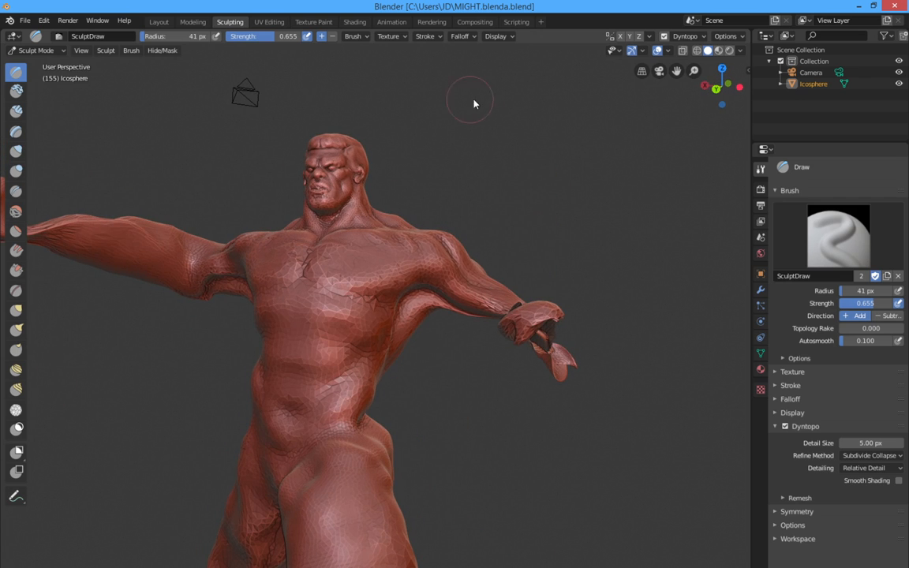
middle_click_drag(640, 76, 641, 73)
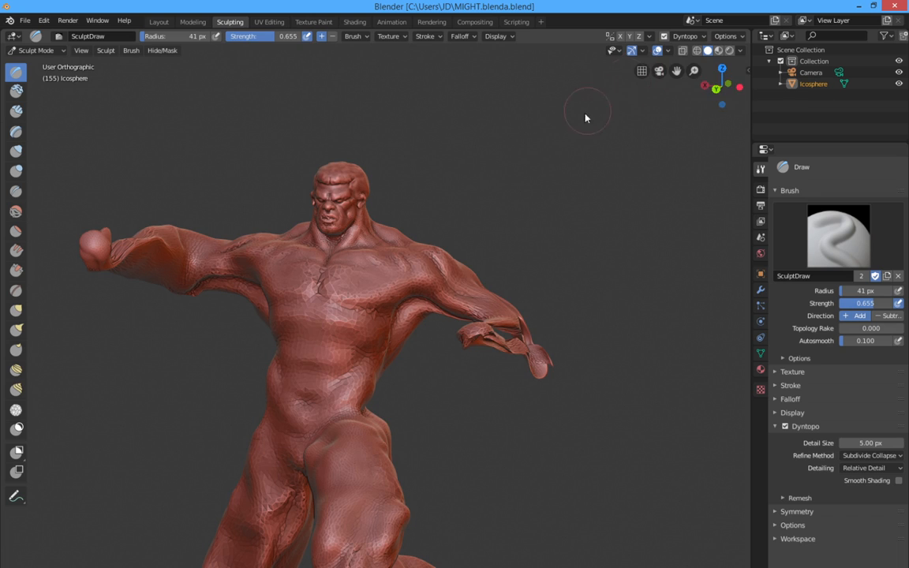
Step: Examine the action-posed figure's face, torso, arms and legs from the side, front and raised angles, near and far
mouse_move(474, 187)
middle_mouse_down()
mouse_move(436, 177)
mouse_move(451, 135)
mouse_move(472, 122)
mouse_move(343, 193)
mouse_move(319, 196)
mouse_move(236, 171)
mouse_move(330, 156)
middle_mouse_up()
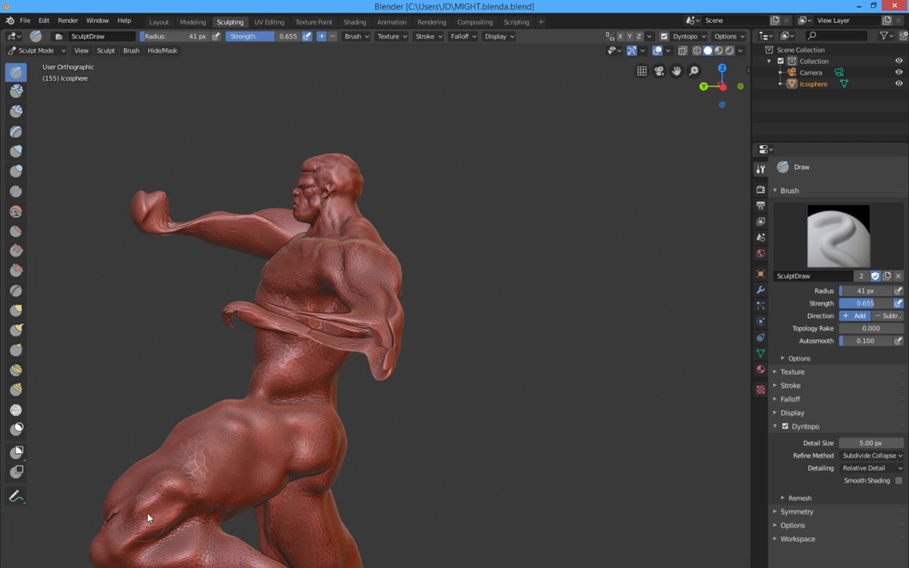
mouse_move(444, 492)
middle_mouse_down()
mouse_move(424, 501)
mouse_move(504, 501)
mouse_move(556, 513)
mouse_move(574, 493)
mouse_move(619, 487)
mouse_move(381, 483)
mouse_move(380, 472)
mouse_move(432, 536)
mouse_move(409, 500)
mouse_move(238, 511)
middle_mouse_up()
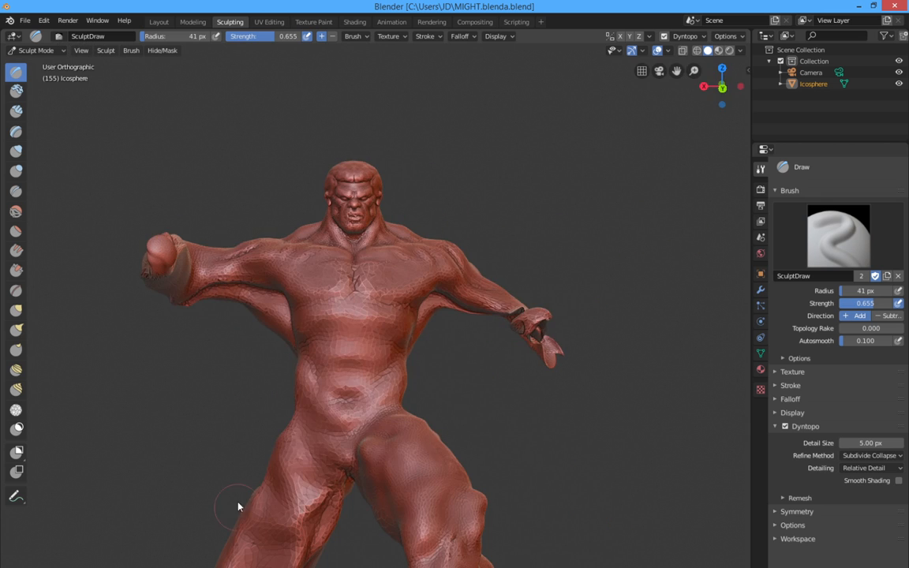
mouse_move(421, 357)
middle_mouse_down()
mouse_move(376, 400)
mouse_move(369, 343)
mouse_move(433, 345)
middle_mouse_up()
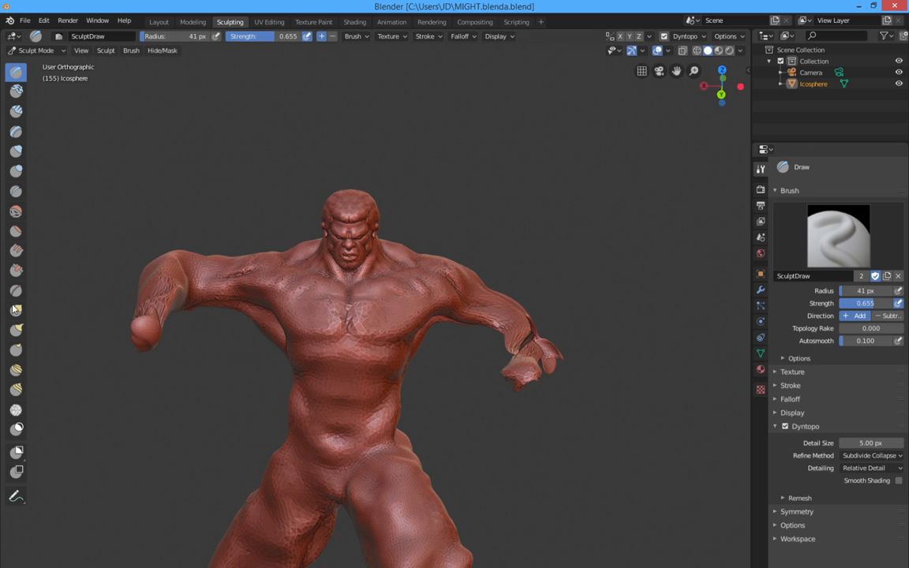
scroll(263, 379, "up", 2)
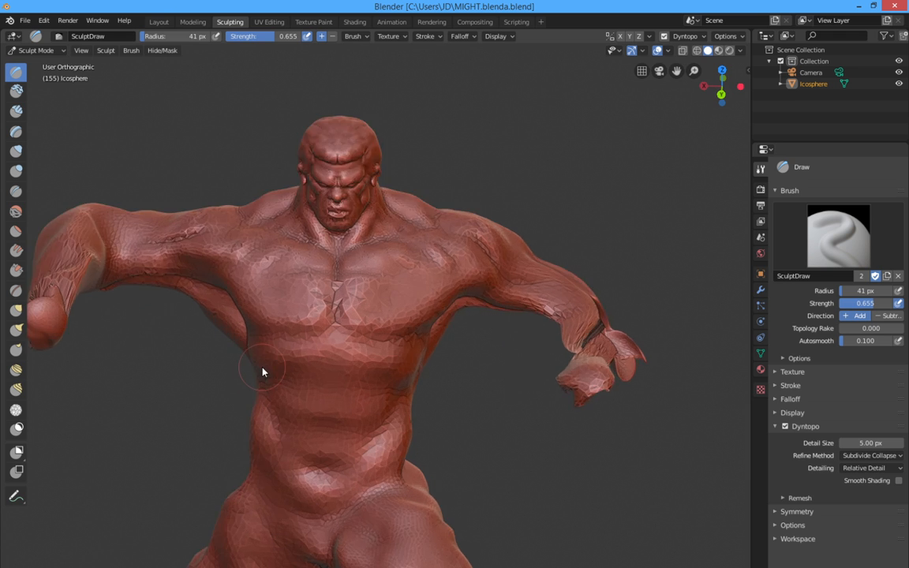
scroll(263, 372, "down", 4)
scroll(263, 371, "up", 4)
scroll(263, 370, "down", 4)
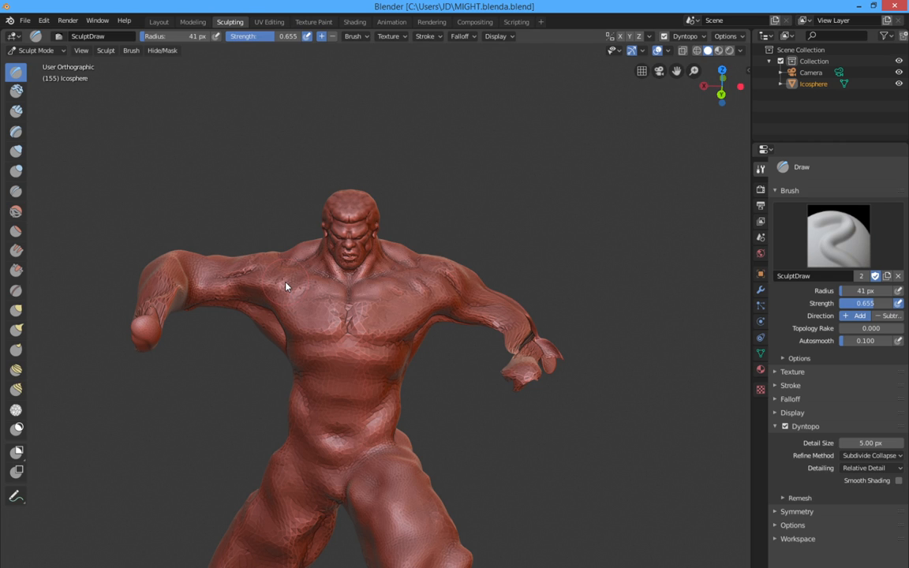
middle_click_drag(285, 286, 282, 260)
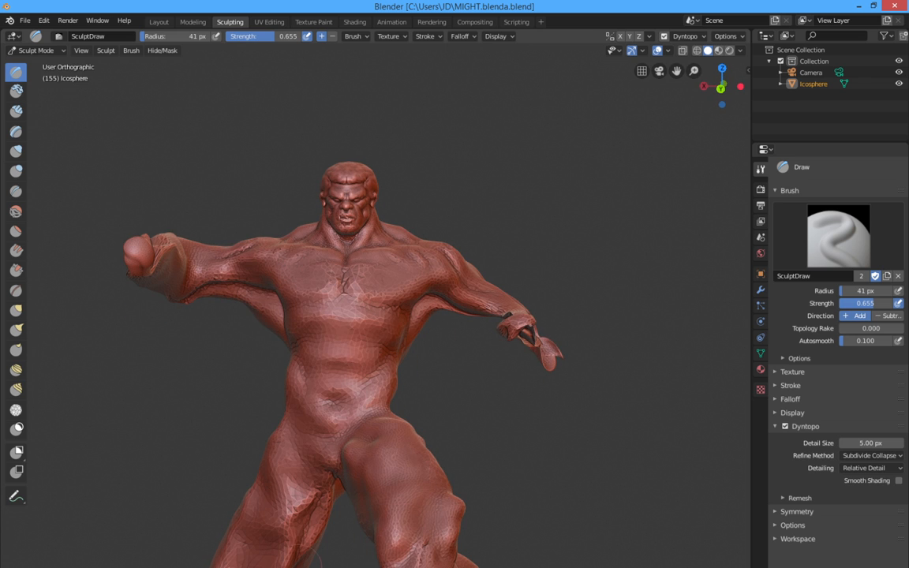
mouse_move(278, 446)
middle_mouse_down()
mouse_move(329, 391)
mouse_move(296, 391)
mouse_move(313, 406)
mouse_move(297, 402)
middle_mouse_up()
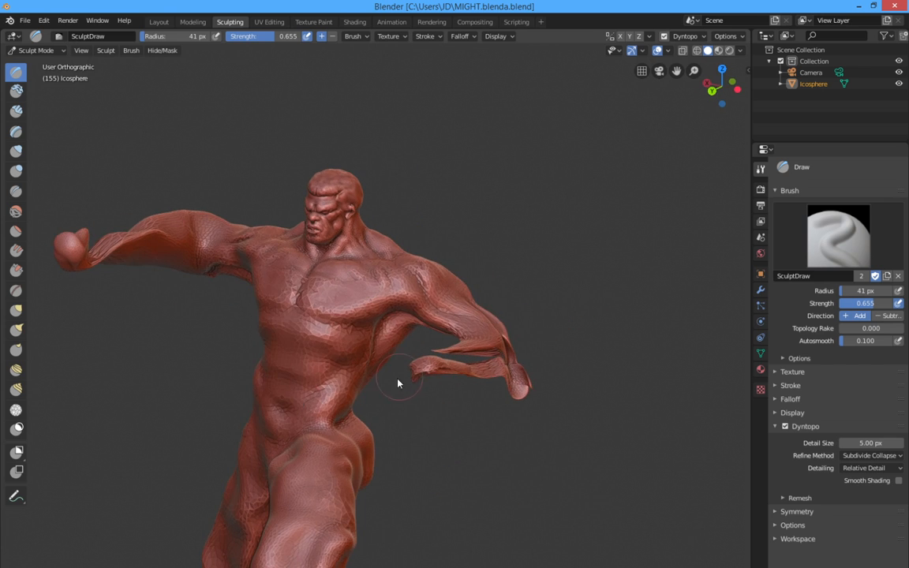
middle_click_drag(397, 382, 345, 386)
Step: Open MIGHT. ARMS Down2.blend from the C:\Users\JD folder
left_click(27, 21)
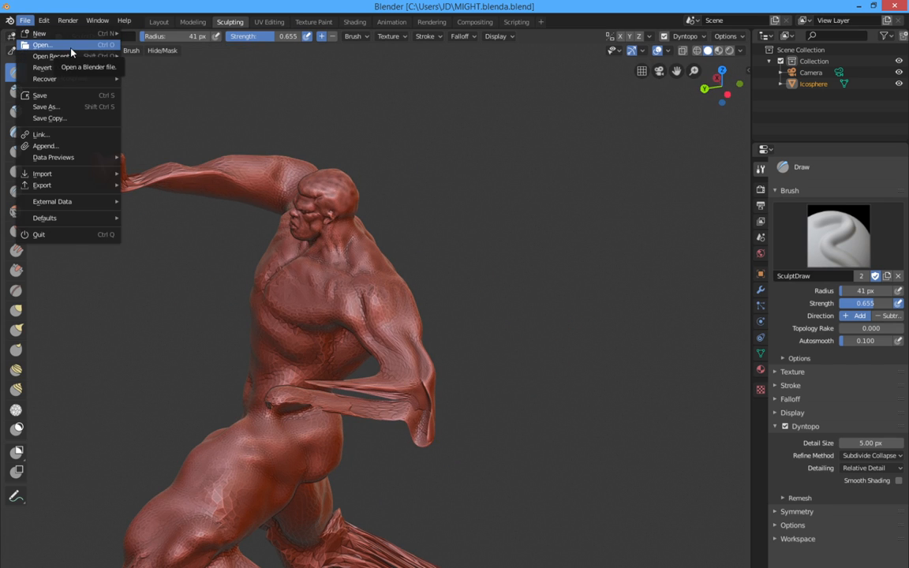
left_click(43, 45)
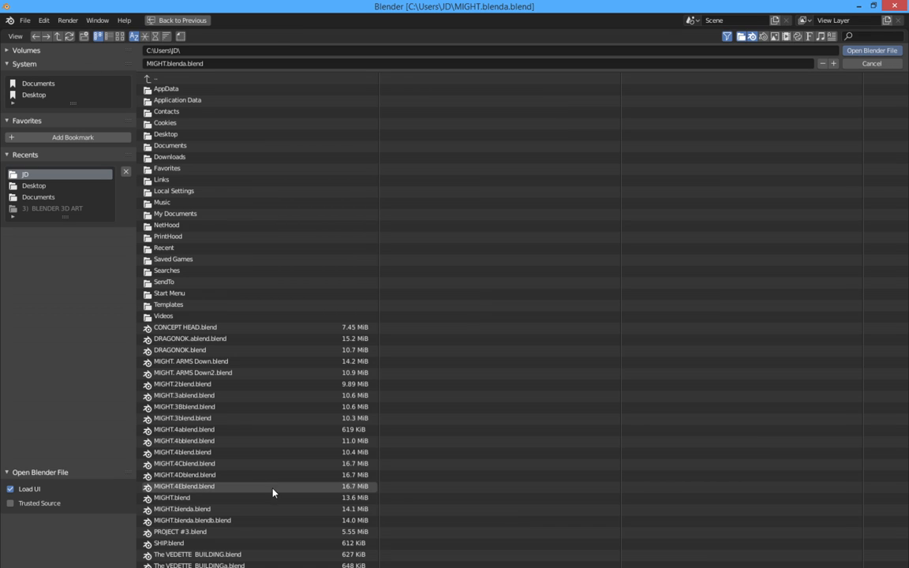
left_click(266, 375)
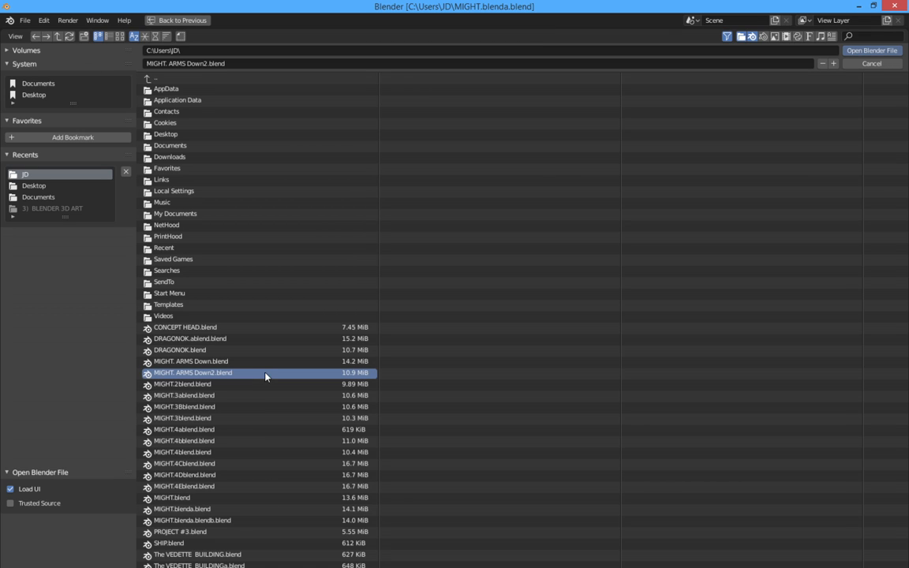
double_click(265, 377)
Step: Examine the lowered arms, shoulders and torso up close in side, front and three-quarter views
middle_click_drag(266, 377, 149, 384)
scroll(394, 359, "up", 1)
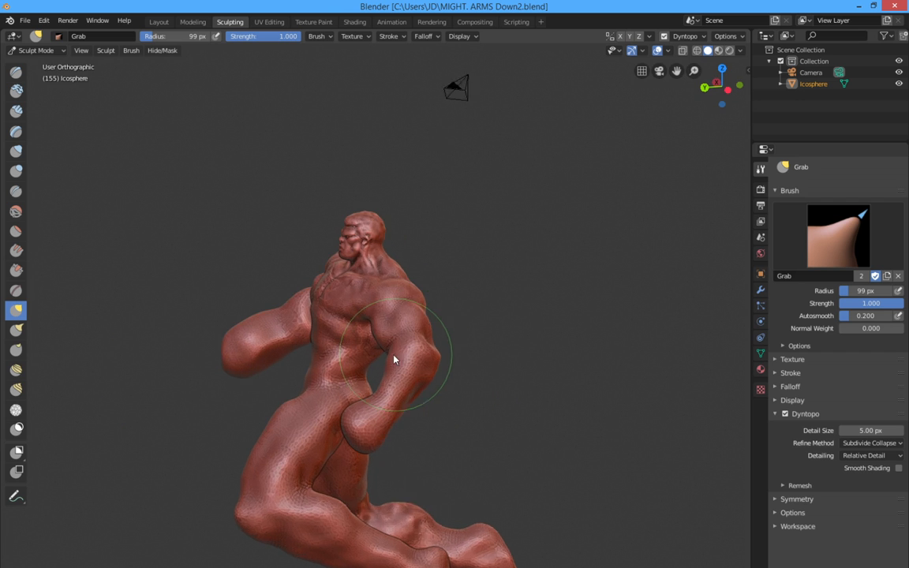
scroll(383, 350, "up", 4)
scroll(432, 340, "up", 1)
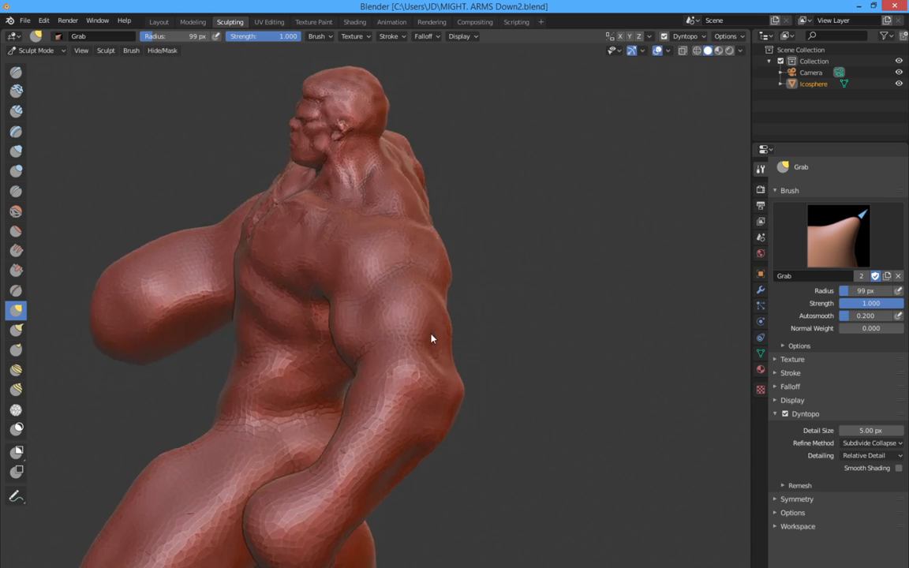
mouse_move(432, 340)
middle_mouse_down()
mouse_move(351, 344)
mouse_move(301, 327)
mouse_move(430, 349)
mouse_move(547, 339)
middle_mouse_up()
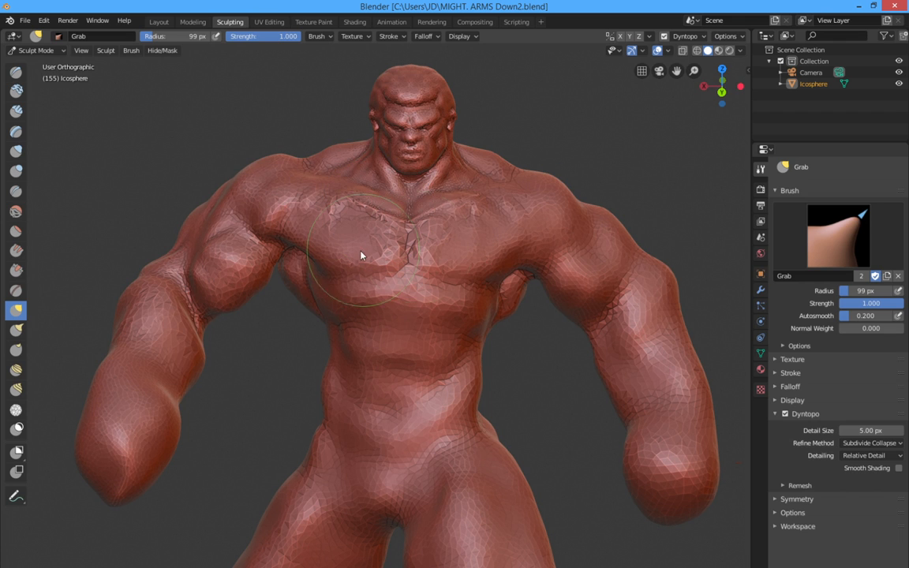
mouse_move(402, 277)
middle_mouse_down()
mouse_move(355, 288)
mouse_move(347, 274)
middle_mouse_up()
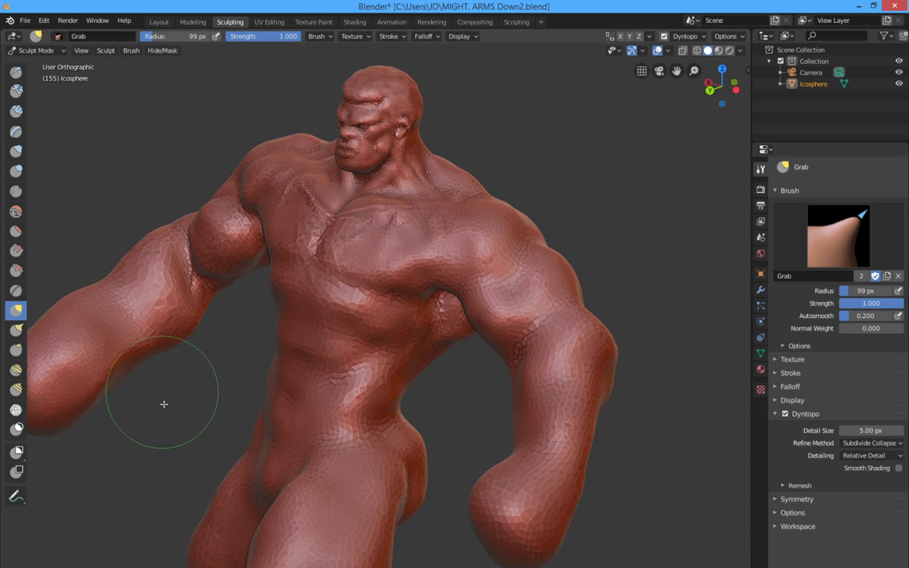
Step: Add a cube to the figure's mesh in Edit Mode
key("Tab")
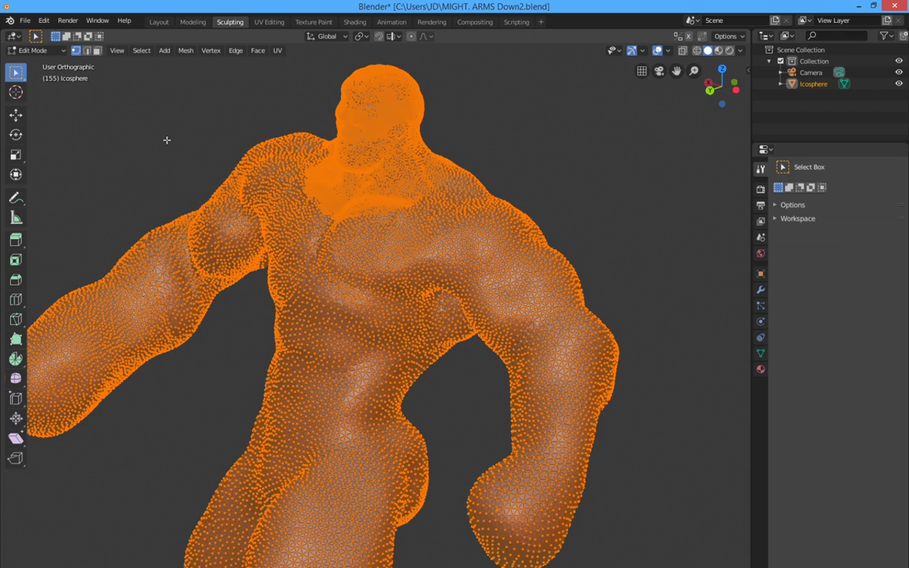
key("shift+a")
key("shift+a")
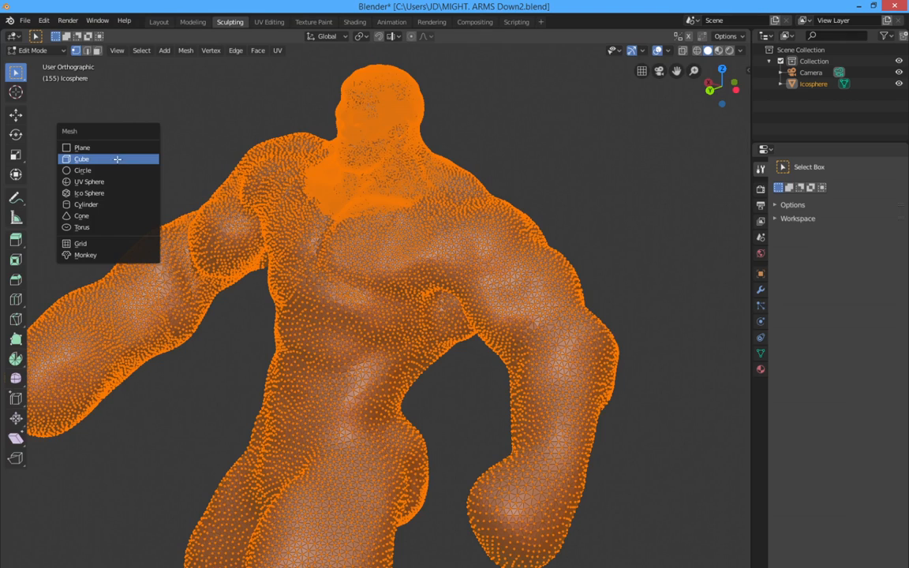
left_click(119, 158)
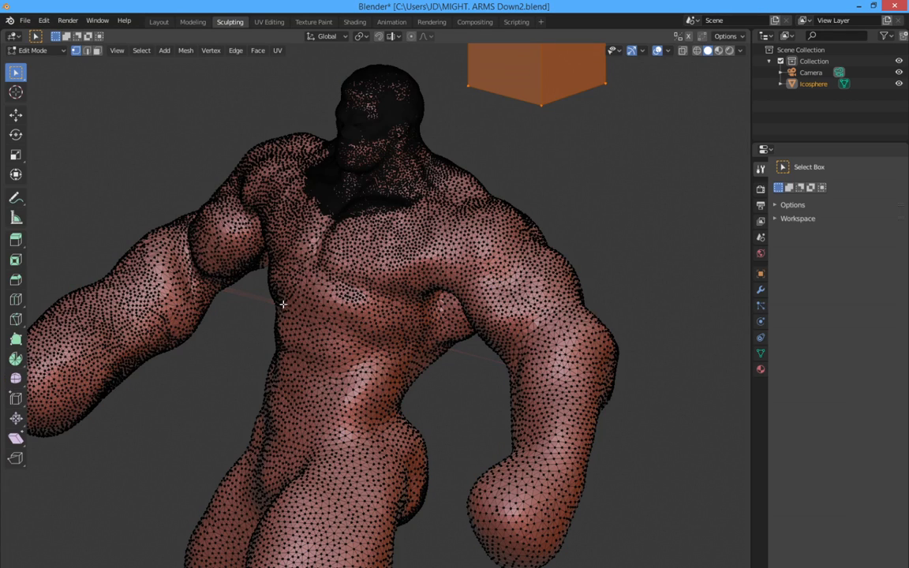
scroll(254, 273, "down", 2)
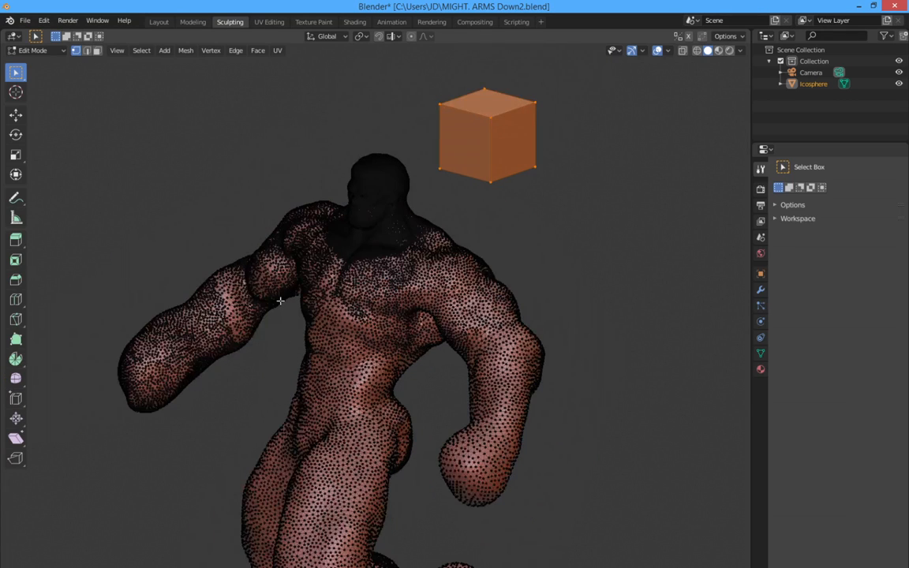
Step: Move the cube in front of the figure's chest and return to Sculpt Mode
left_click(16, 114)
left_click_drag(504, 154, 353, 271)
key("Tab")
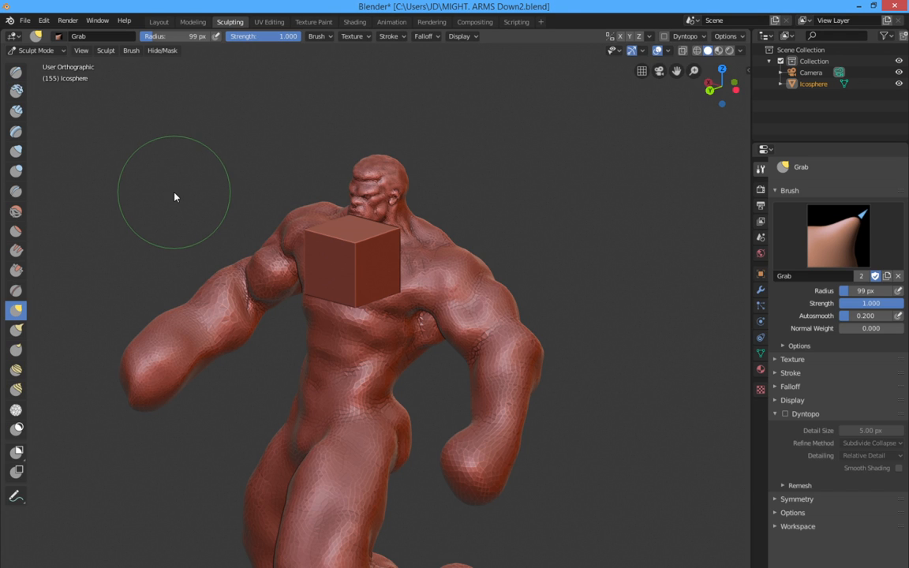
Step: Switch to the Layout workspace and view the figure and cube from a raised three-quarter angle
mouse_move(175, 195)
middle_mouse_down()
mouse_move(179, 229)
mouse_move(228, 258)
mouse_move(223, 234)
mouse_move(203, 221)
middle_mouse_up()
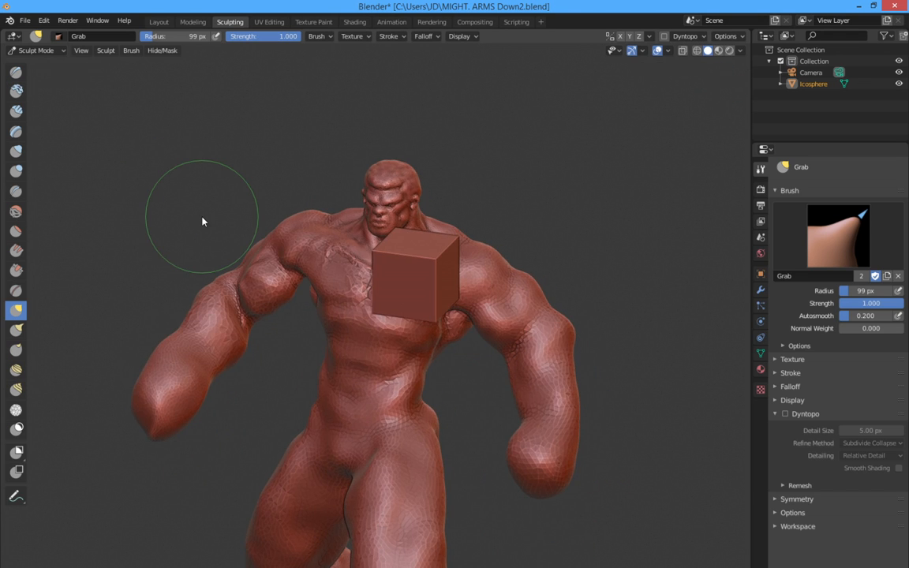
left_click(158, 21)
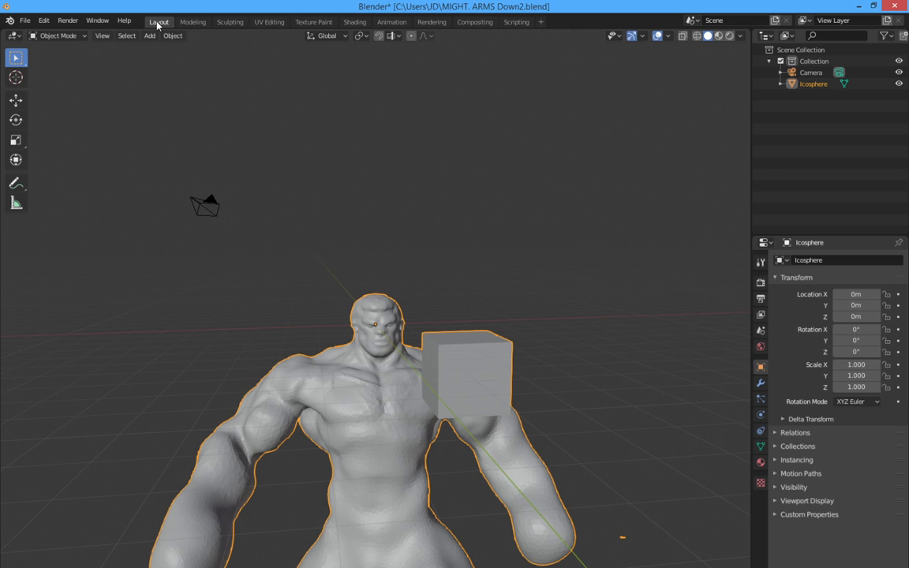
mouse_move(187, 159)
middle_mouse_down()
mouse_move(157, 219)
mouse_move(147, 212)
middle_mouse_up()
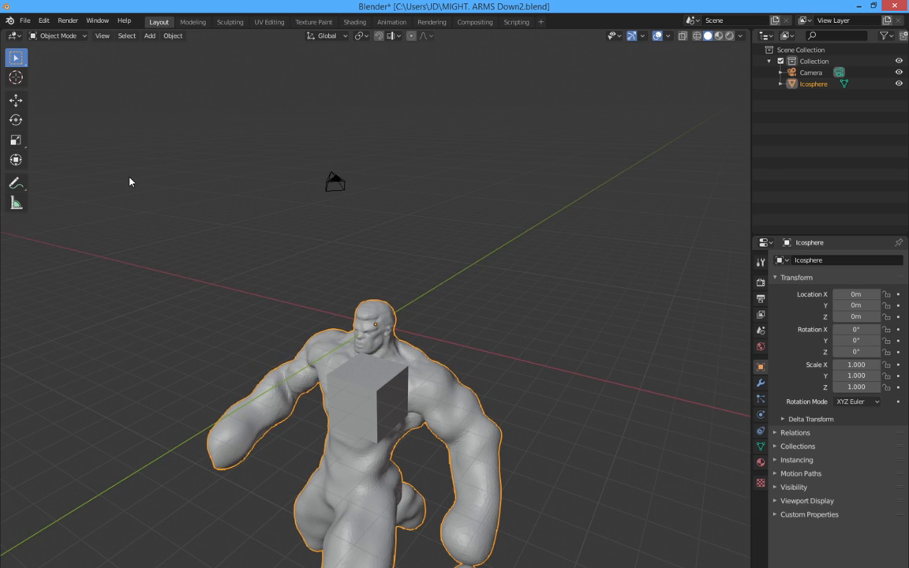
Step: Deselect all vertices in Edit Mode, return to Object Mode and check the cube's position relative to the figure
key("Tab")
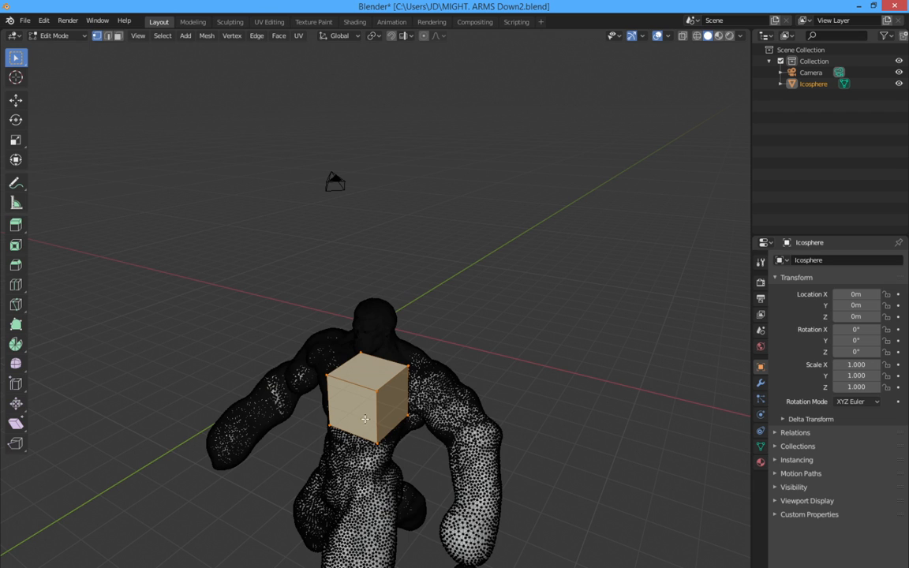
key("alt+a")
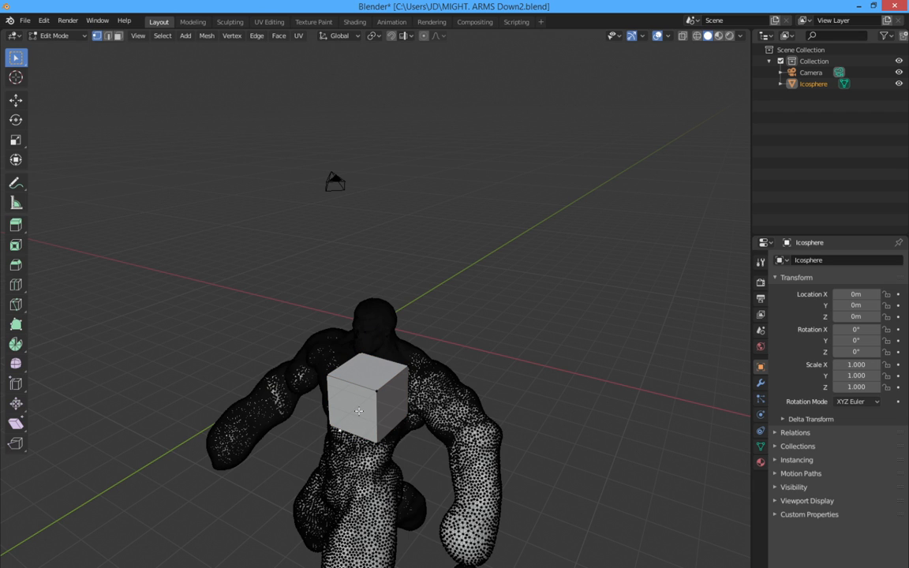
key("Tab")
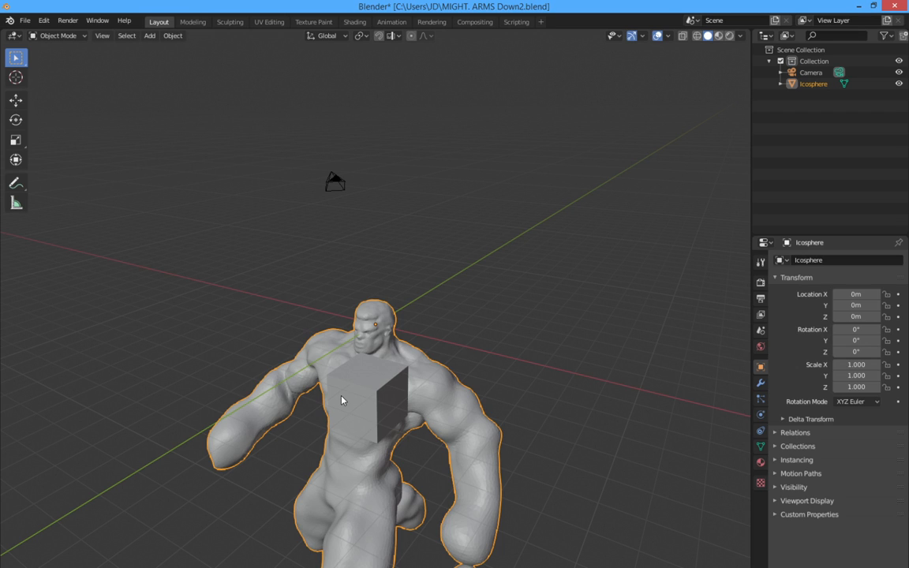
middle_click_drag(341, 400, 247, 365)
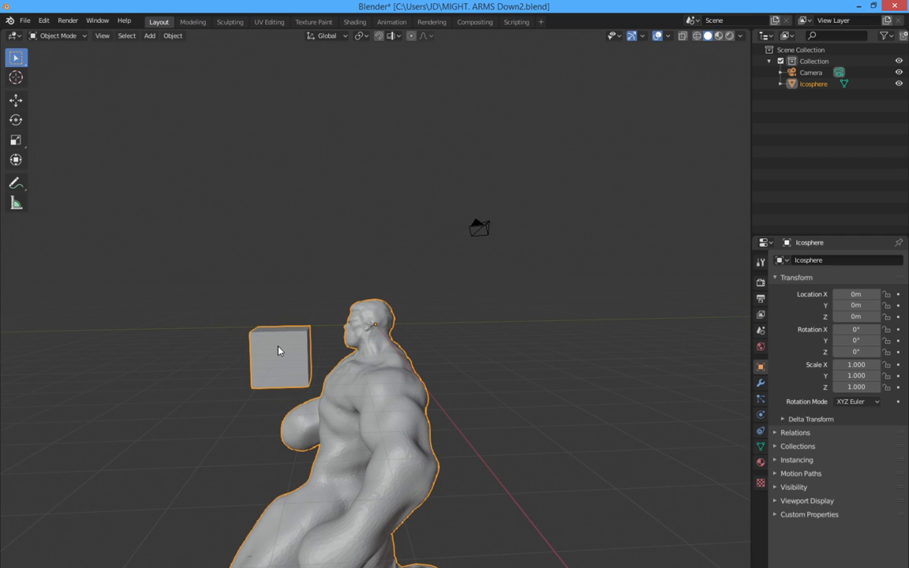
middle_click_drag(280, 349, 336, 382)
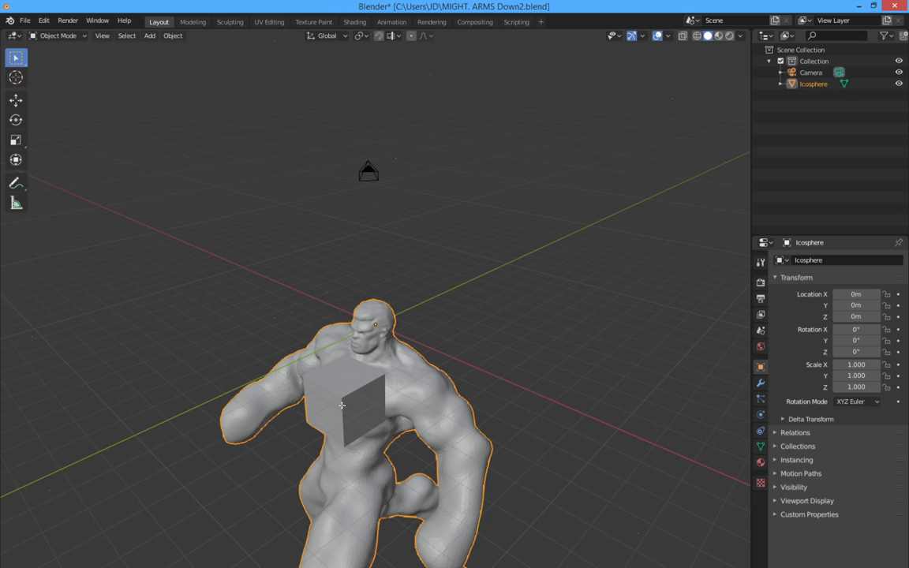
Step: Box-select the cube's vertices in Edit Mode from a side view and return to Object Mode
key("Tab")
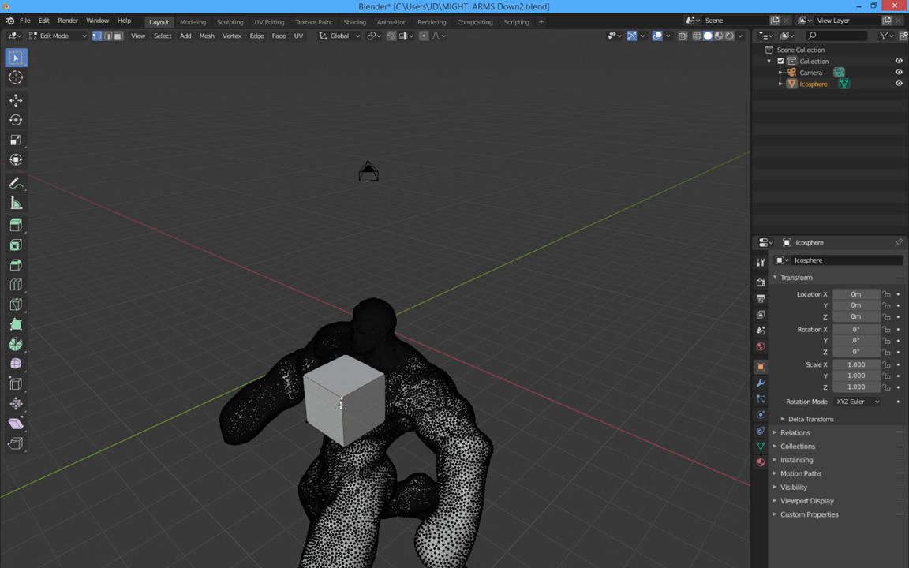
middle_click_drag(317, 363, 260, 363)
left_click_drag(229, 311, 315, 389)
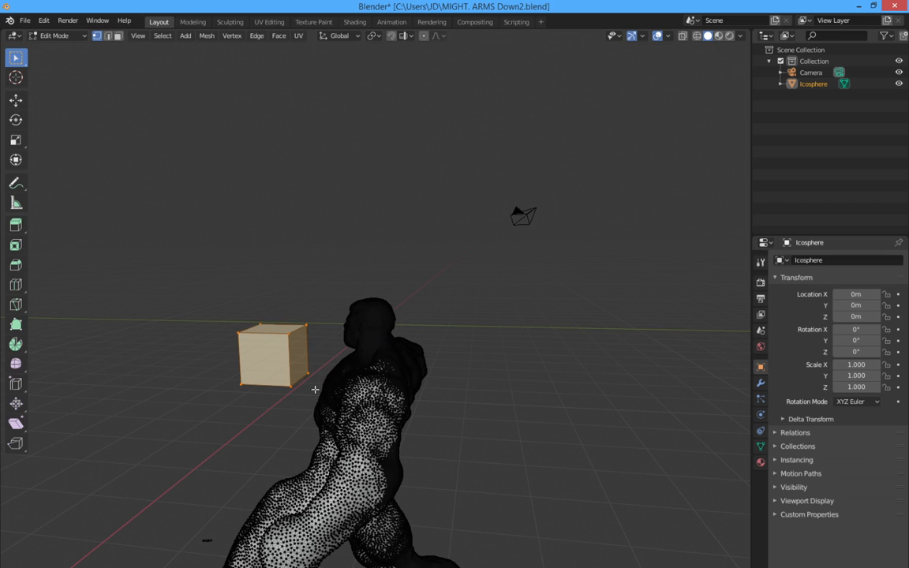
key("Tab")
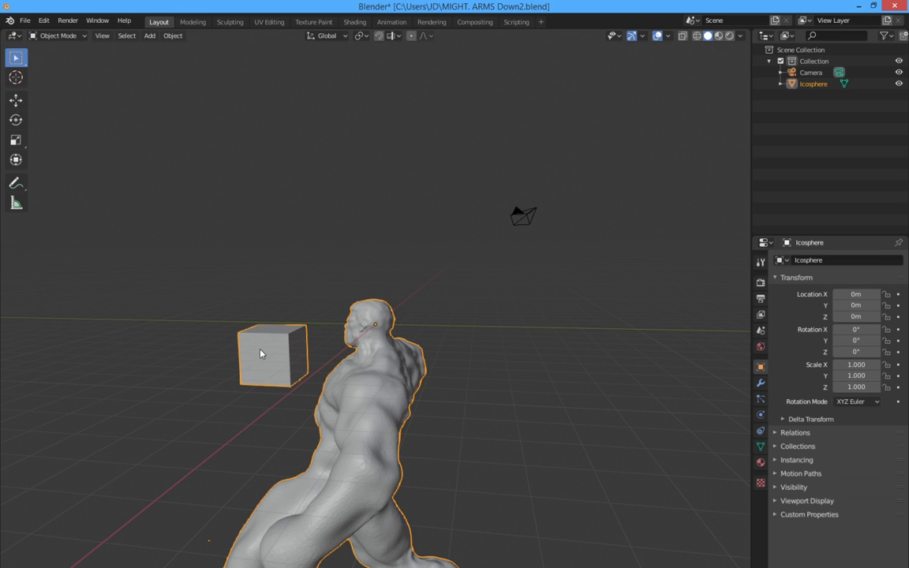
Step: Try to move the cube separately from the figure in Object Mode, and undo the move
key("shift+alt+z")
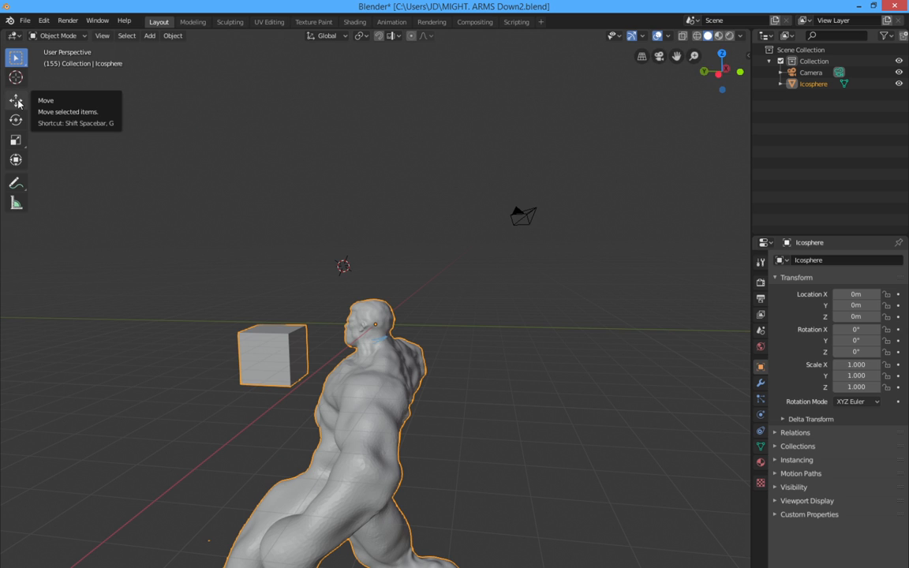
left_click(16, 100)
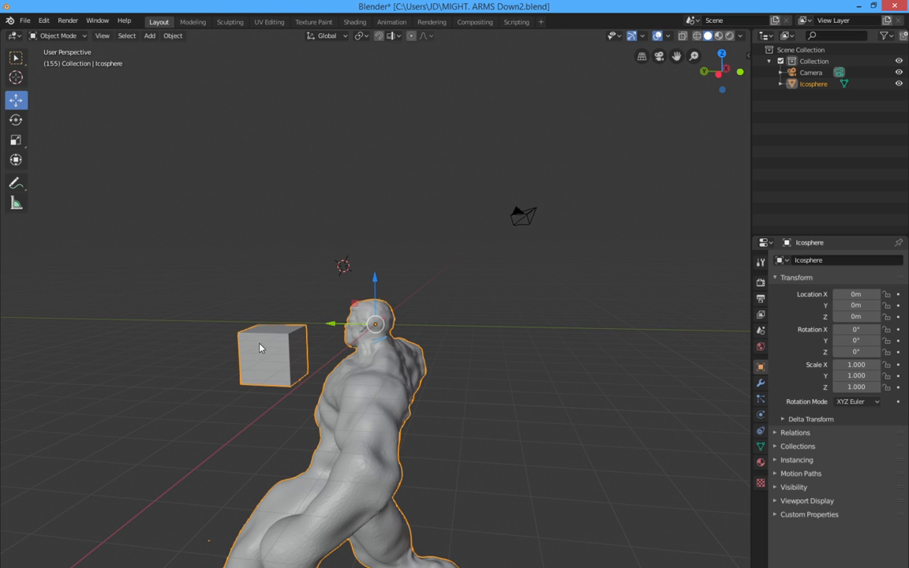
left_click_drag(261, 353, 244, 320)
middle_click_drag(245, 319, 312, 315)
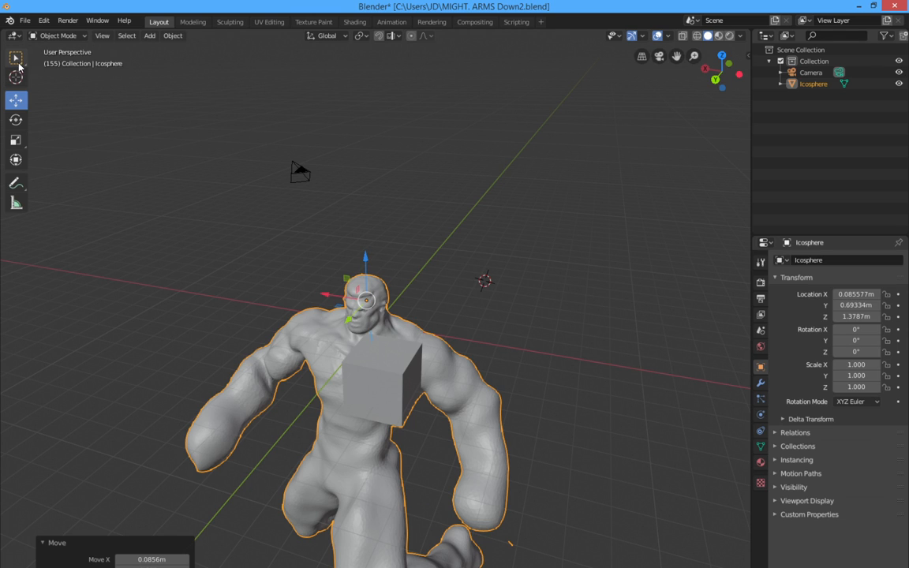
key("ctrl+z")
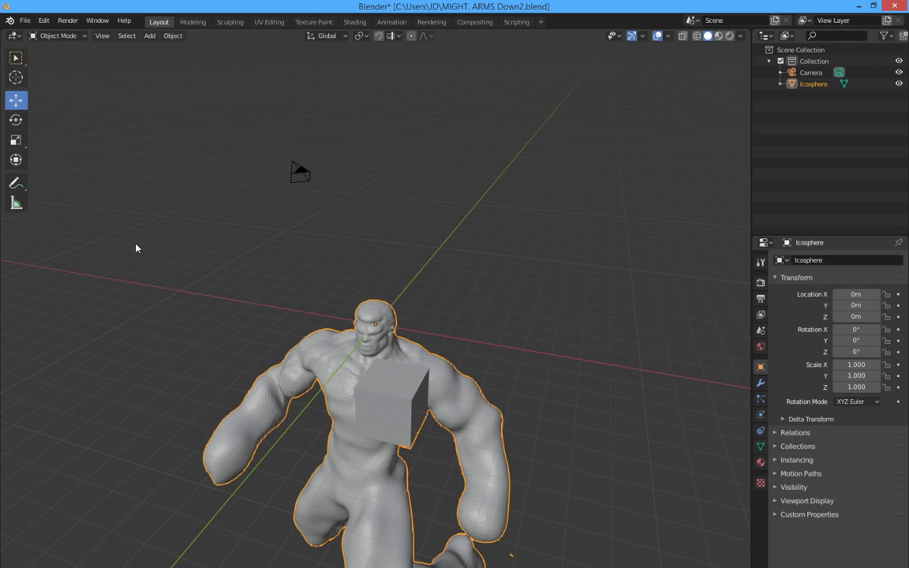
Step: Undo the cube's vertex selection in Edit Mode and return to Object Mode
key("Tab")
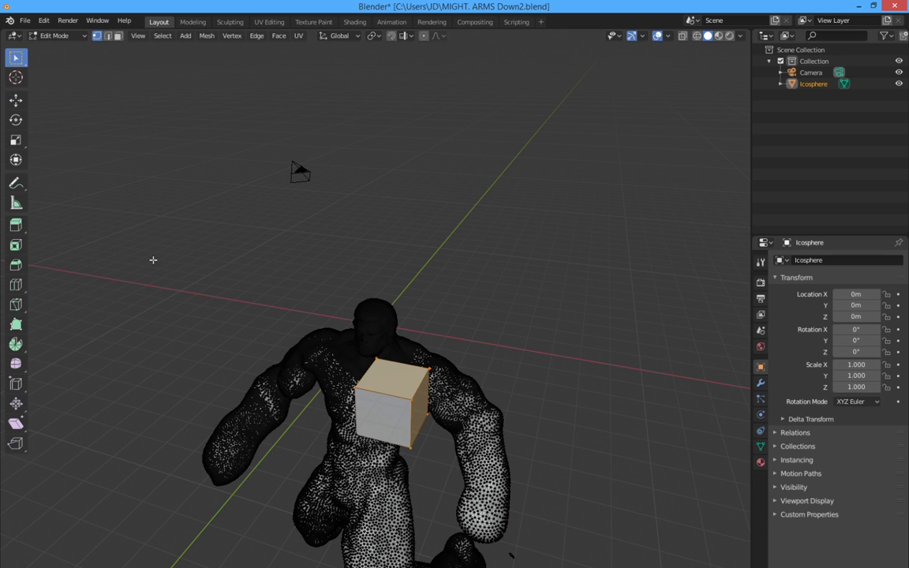
key("ctrl+z")
key("ctrl+z")
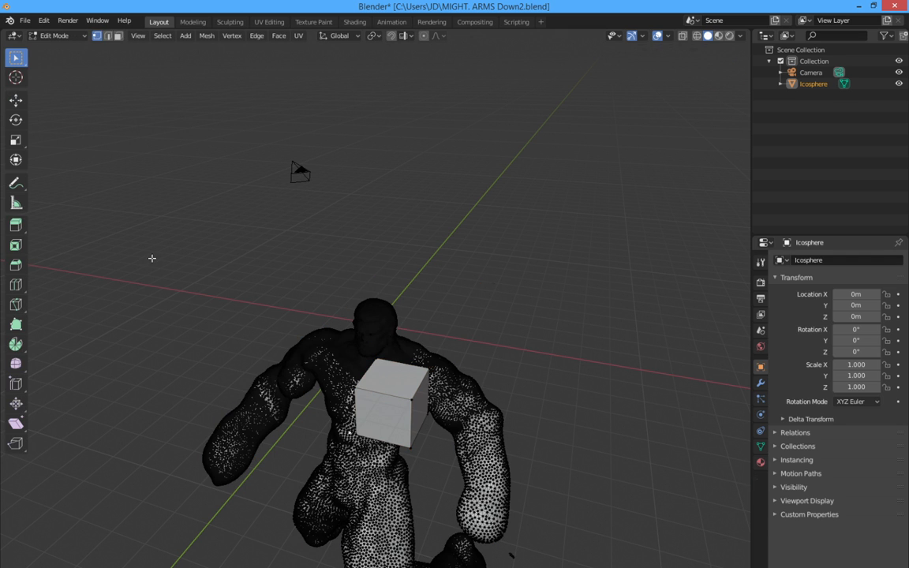
key("Tab")
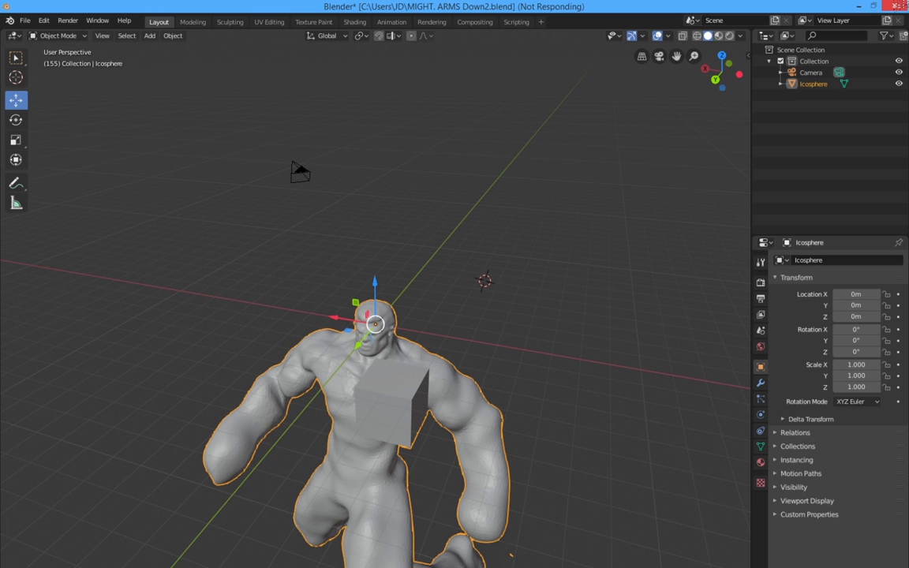
Step: Force-close the unresponsive MIGHT. ARMS Down2.blend session and bring up a fresh Blender session at its start screen
left_click(898, 5)
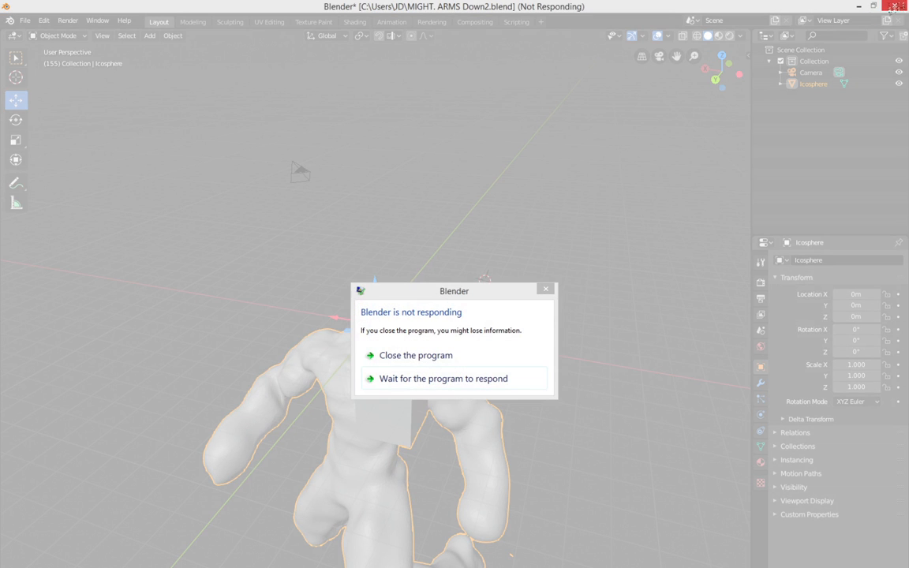
left_click(523, 357)
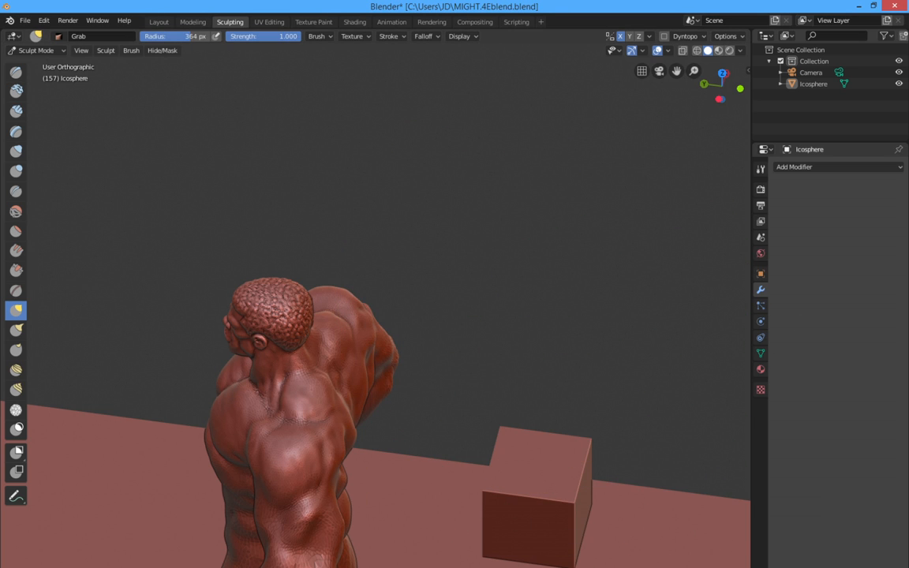
mouse_move(372, 567)
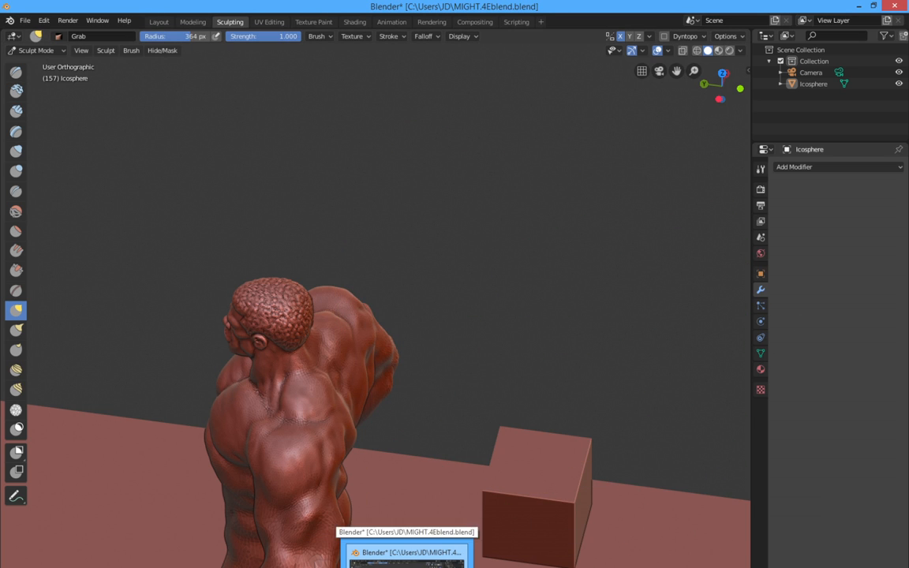
left_click(405, 567)
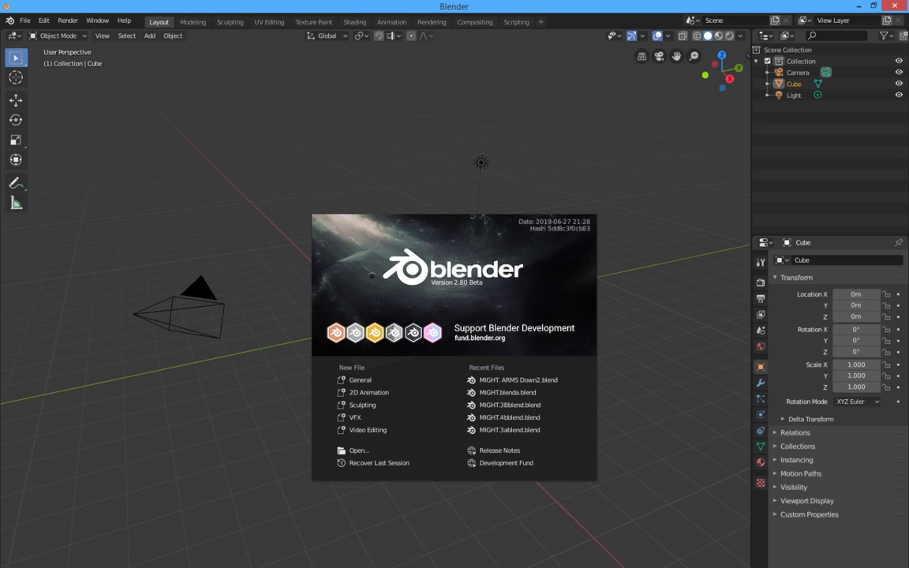
Step: Switch back to the MIGHT.4Eblend.blend session and view the sculpted figure from a front three-quarter angle
mouse_move(408, 567)
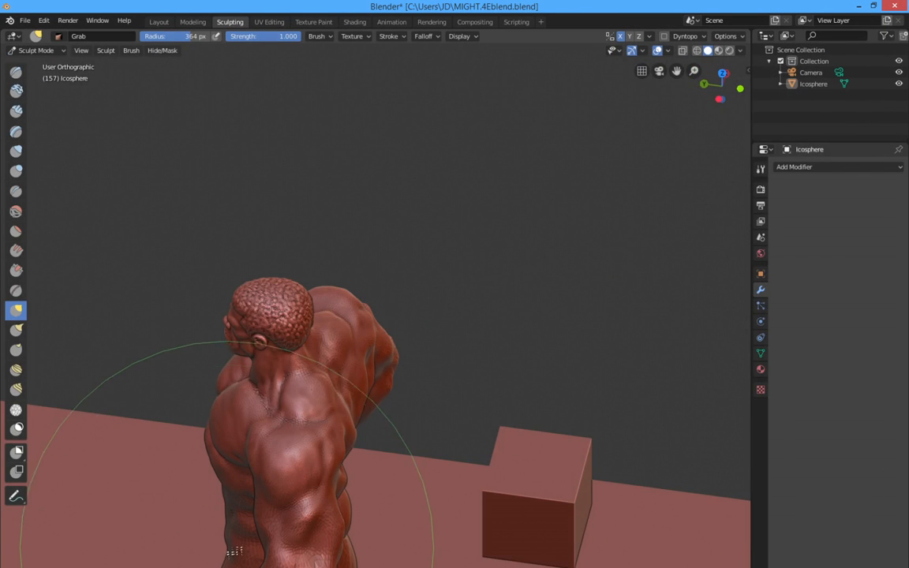
mouse_move(236, 524)
middle_mouse_down()
mouse_move(266, 491)
mouse_move(315, 483)
middle_mouse_up()
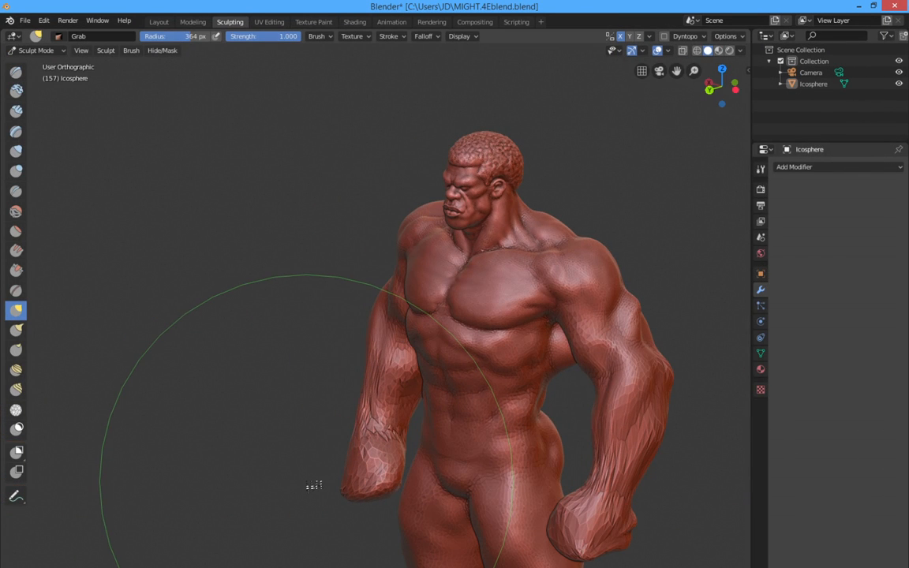